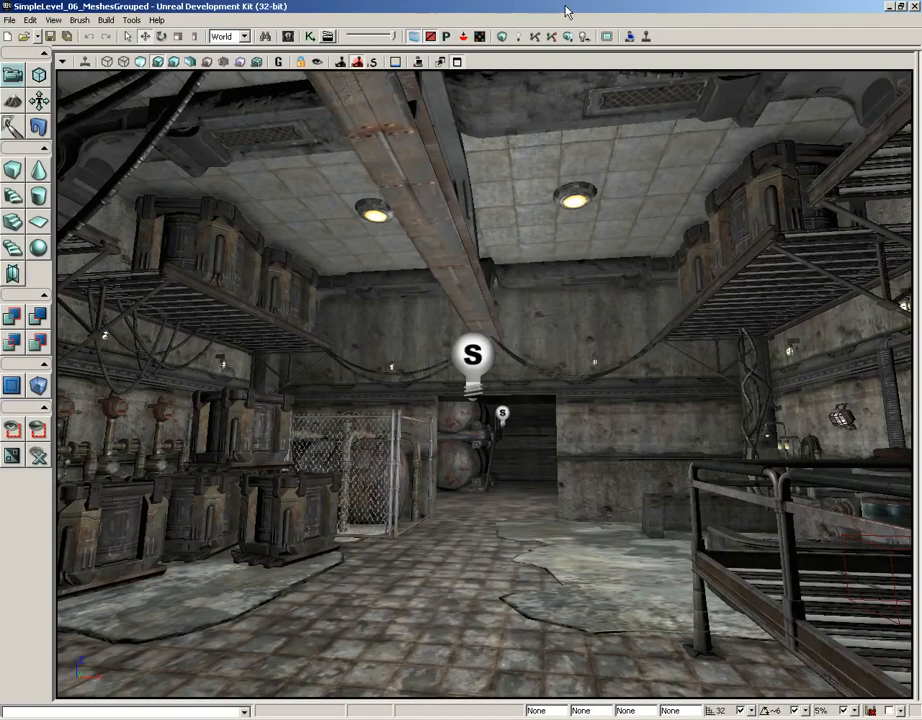
- Move the room's central point light up to the right of the ceiling beam and compare the Unlit and Lit views
{"action": "left_click", "coordinate": [474, 358]}
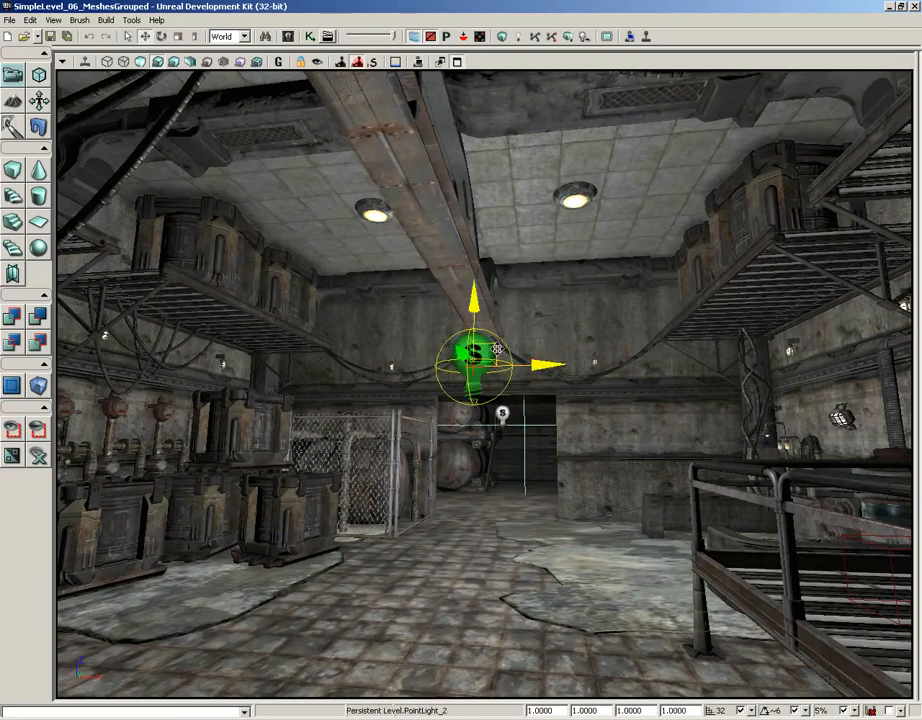
{"action": "left_click_drag", "start_coordinate": [497, 348], "coordinate": [560, 220]}
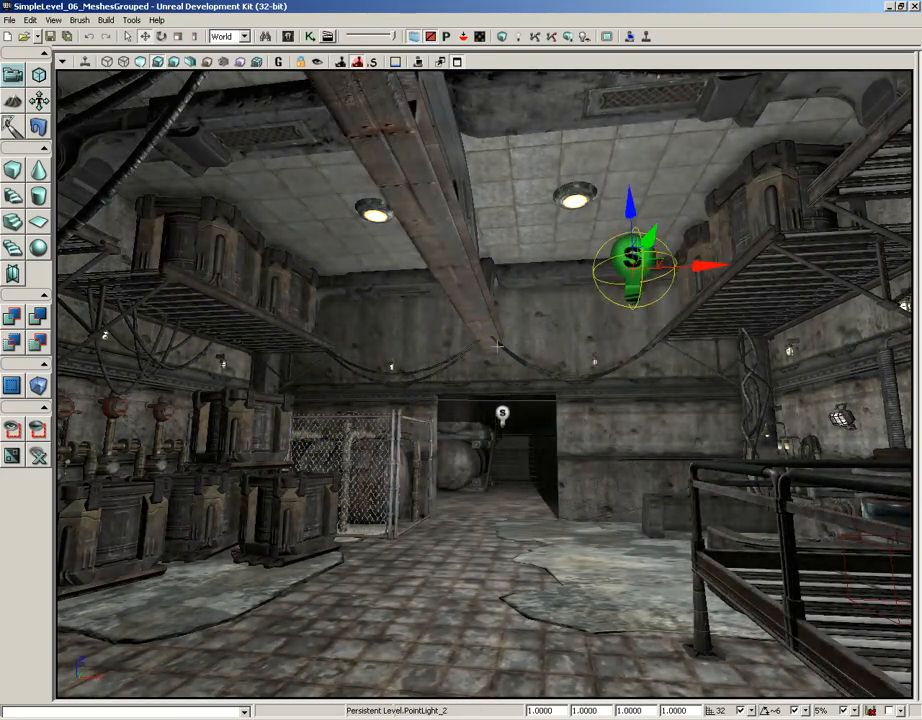
{"action": "left_click", "coordinate": [141, 62]}
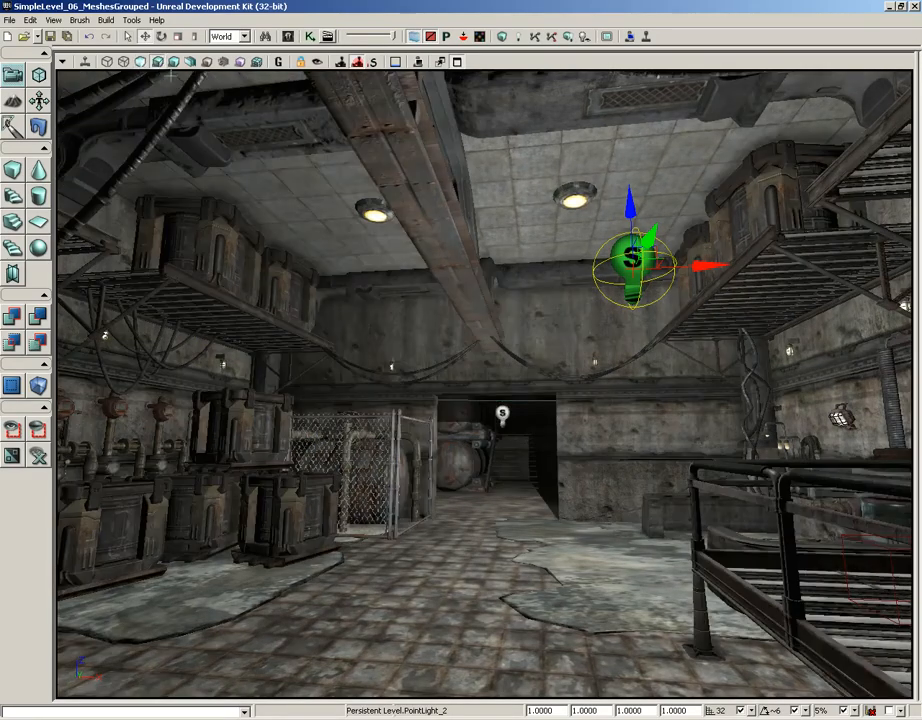
{"action": "left_click", "coordinate": [157, 62]}
- Select and examine the caged wall lamp mesh above the red valves, and look over the room around it
{"action": "left_click_drag", "start_coordinate": [484, 390], "coordinate": [393, 250]}
{"action": "right_click_drag", "start_coordinate": [484, 390], "coordinate": [483, 145]}
{"action": "left_click", "coordinate": [462, 287]}
{"action": "right_click_drag", "start_coordinate": [415, 381], "coordinate": [54, 391]}
{"action": "left_click", "coordinate": [477, 447]}
{"action": "left_click", "coordinate": [376, 299]}
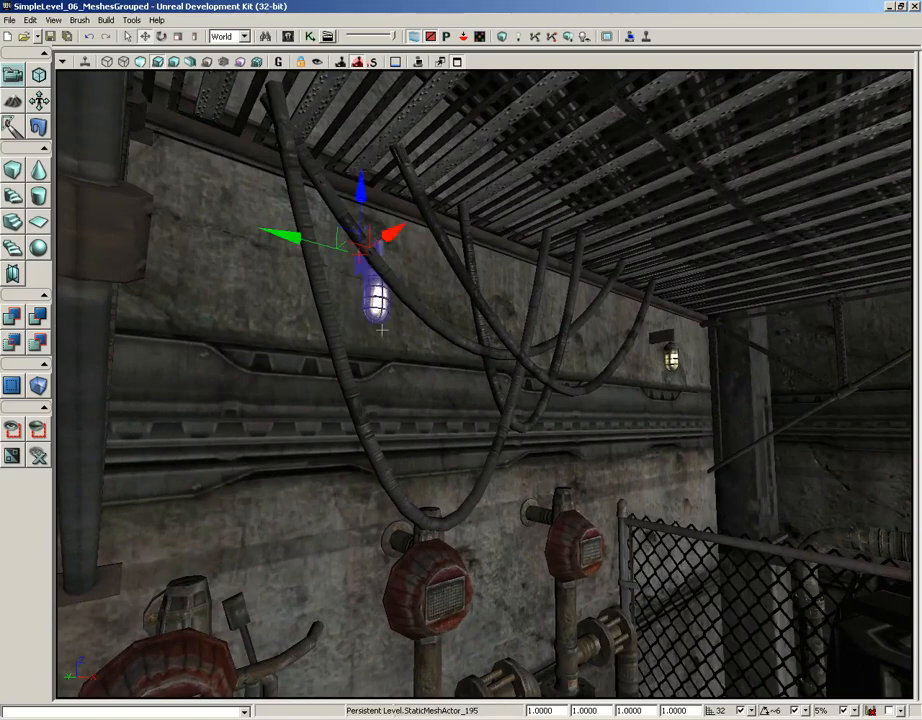
{"action": "mouse_move", "coordinate": [392, 347]}
{"action": "right_mouse_down"}
{"action": "mouse_move", "coordinate": [401, 420]}
{"action": "mouse_move", "coordinate": [476, 420]}
{"action": "mouse_move", "coordinate": [391, 340]}
{"action": "right_mouse_up"}
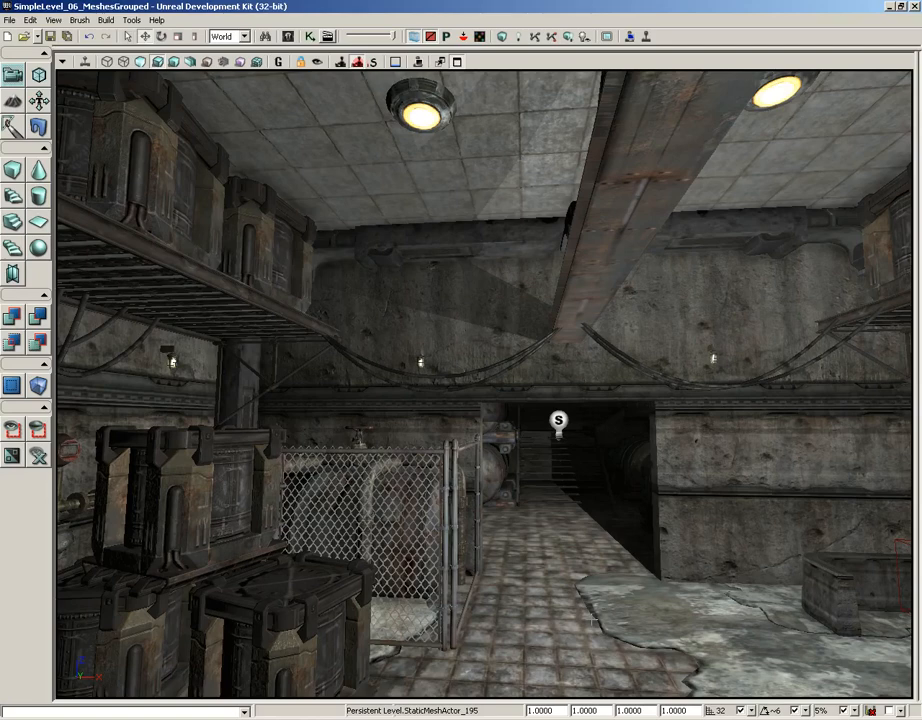
- Open the recent map NON_lightMass_level.udk without saving the changes to SimpleLevel_06_MeshesGrouped
{"action": "left_click", "coordinate": [32, 36]}
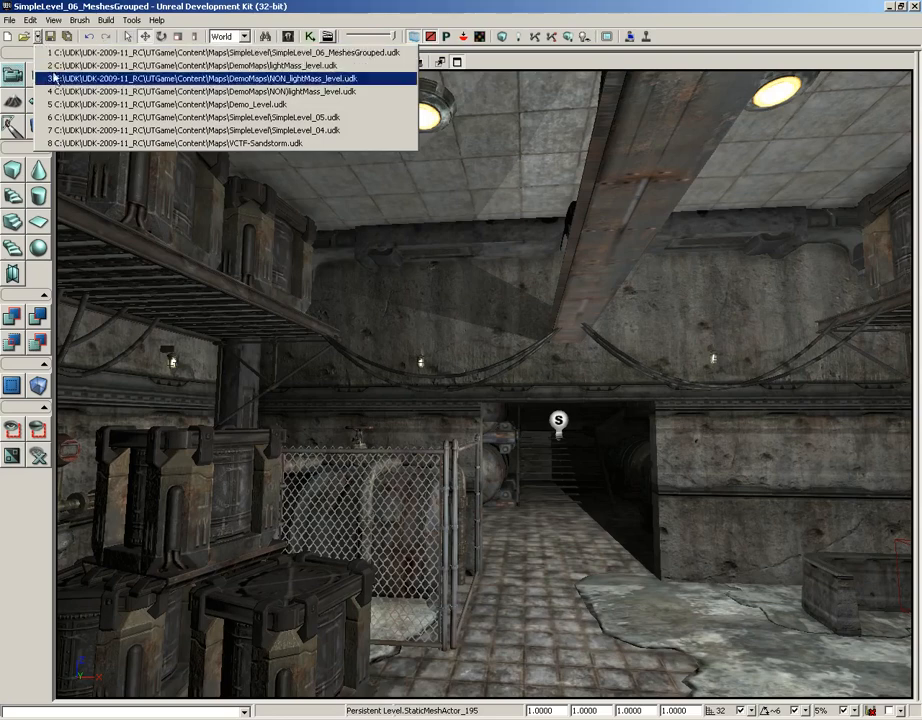
{"action": "left_click", "coordinate": [42, 78]}
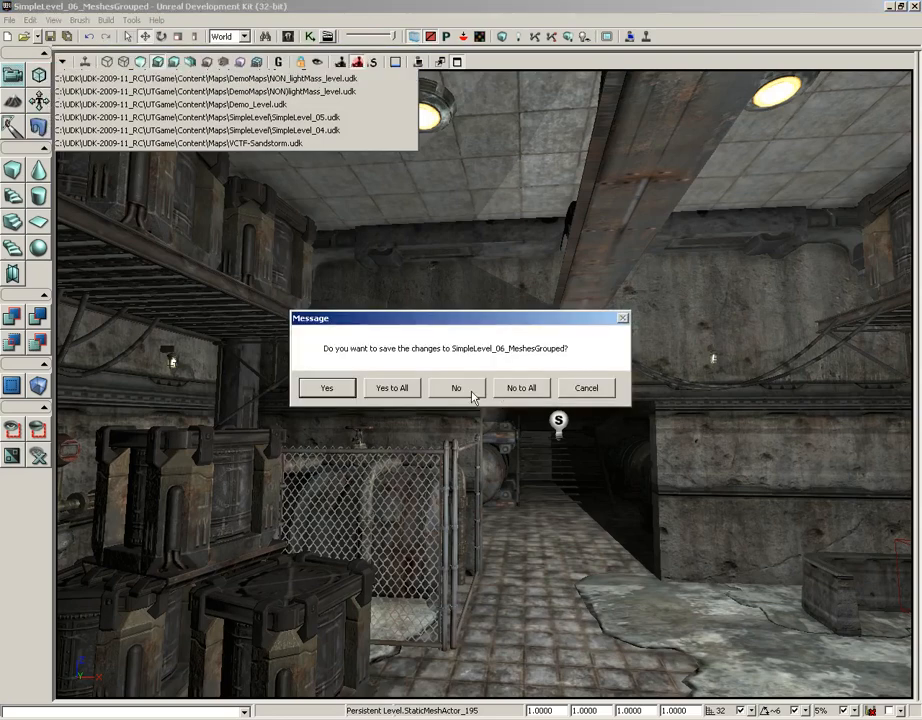
{"action": "left_click", "coordinate": [470, 391]}
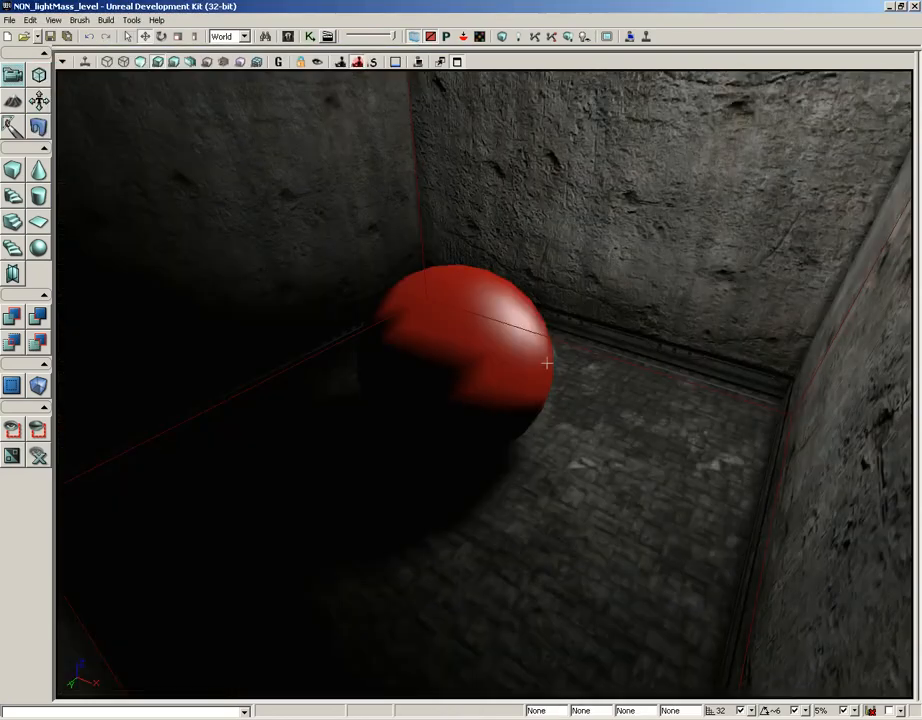
- Select the point light and examine how it lights the red sphere, walls and shadowed corner of the room
{"action": "right_click_drag", "start_coordinate": [582, 341], "coordinate": [501, 224]}
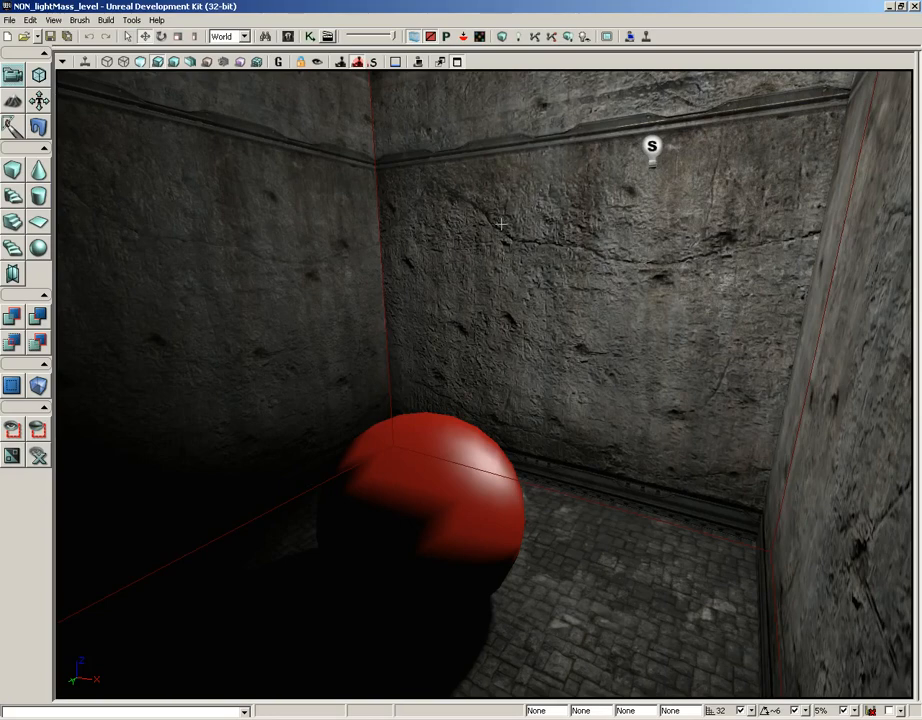
{"action": "left_click", "coordinate": [652, 147]}
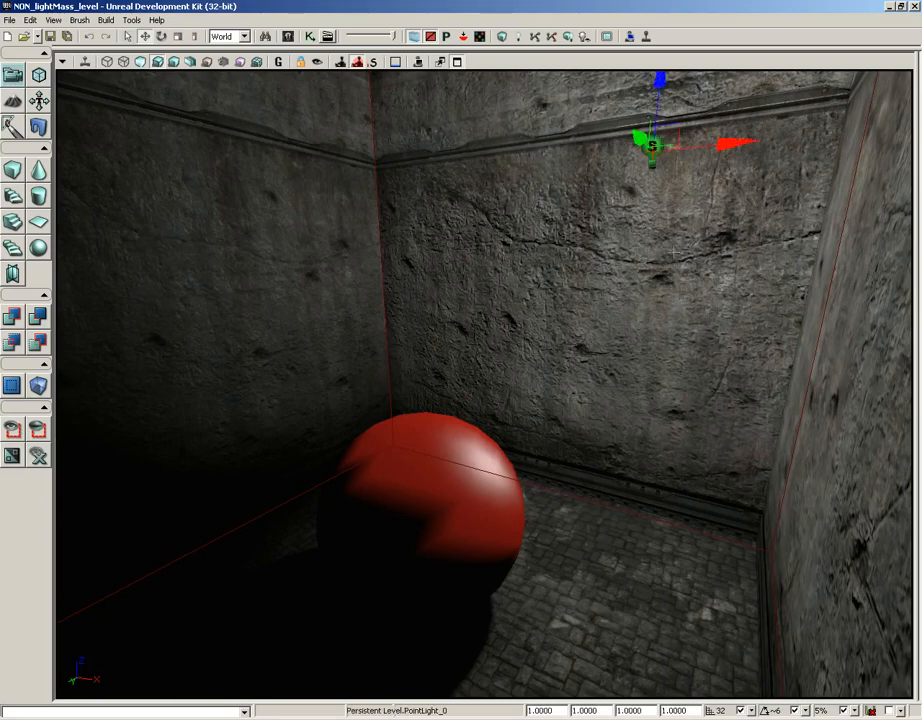
{"action": "right_click_drag", "start_coordinate": [662, 279], "coordinate": [564, 240]}
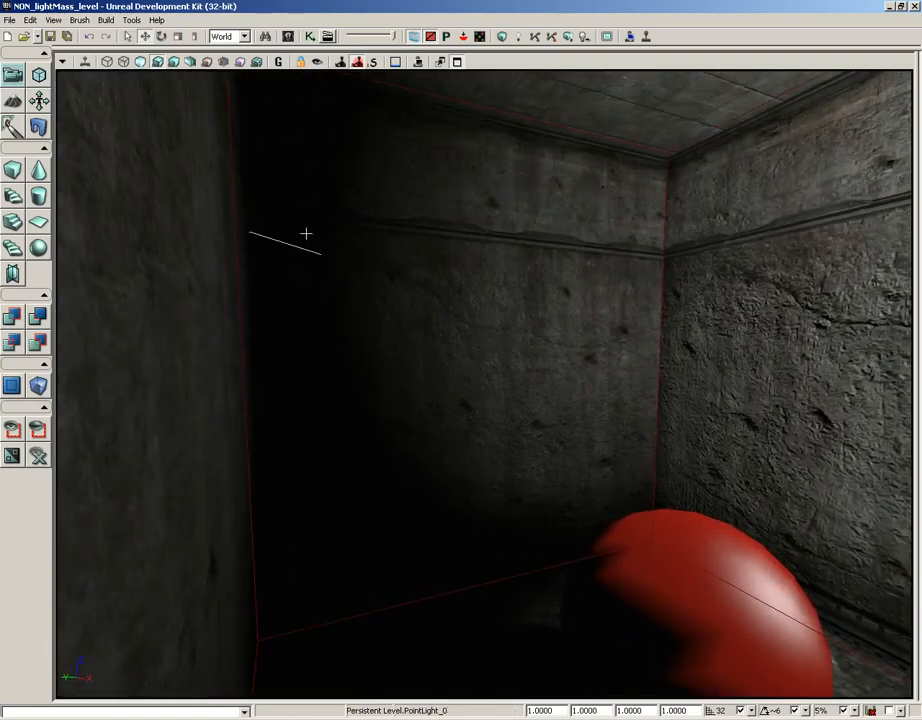
{"action": "right_click_drag", "start_coordinate": [562, 294], "coordinate": [562, 325]}
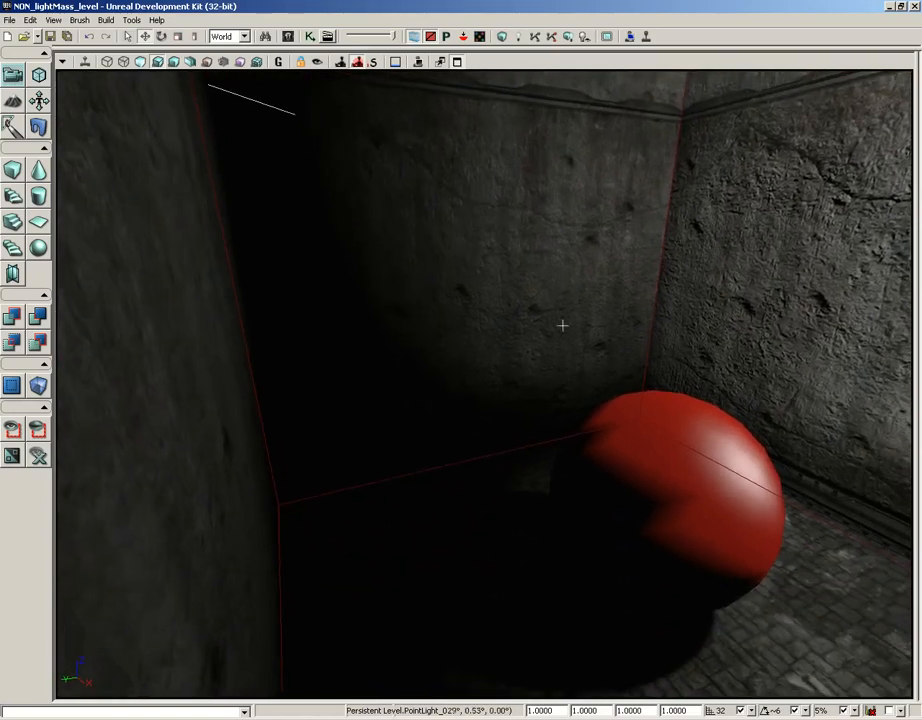
{"action": "right_click_drag", "start_coordinate": [486, 438], "coordinate": [476, 409]}
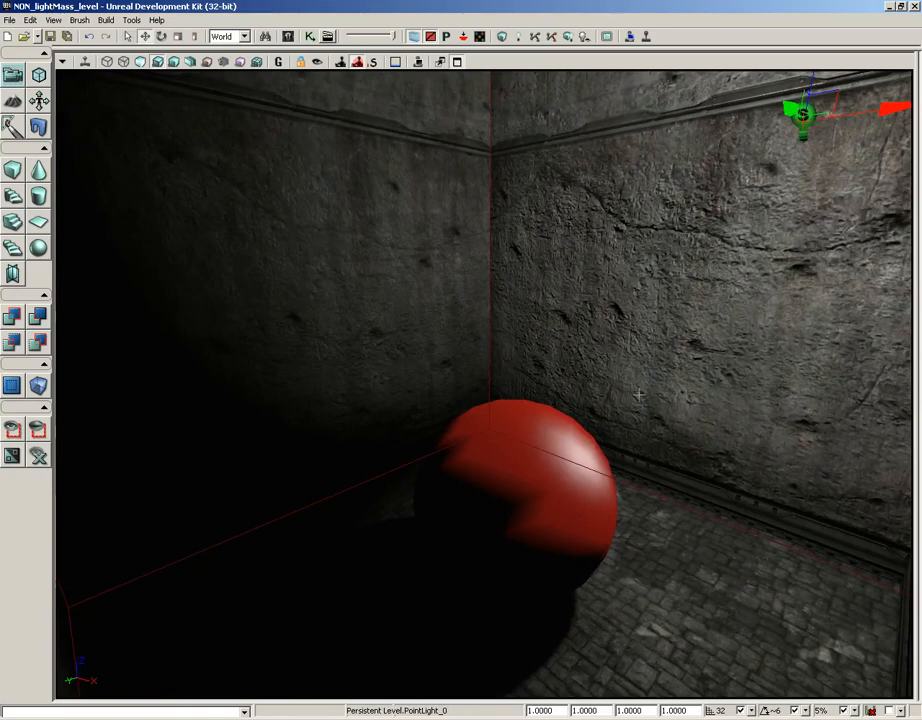
{"action": "right_click_drag", "start_coordinate": [639, 394], "coordinate": [640, 380]}
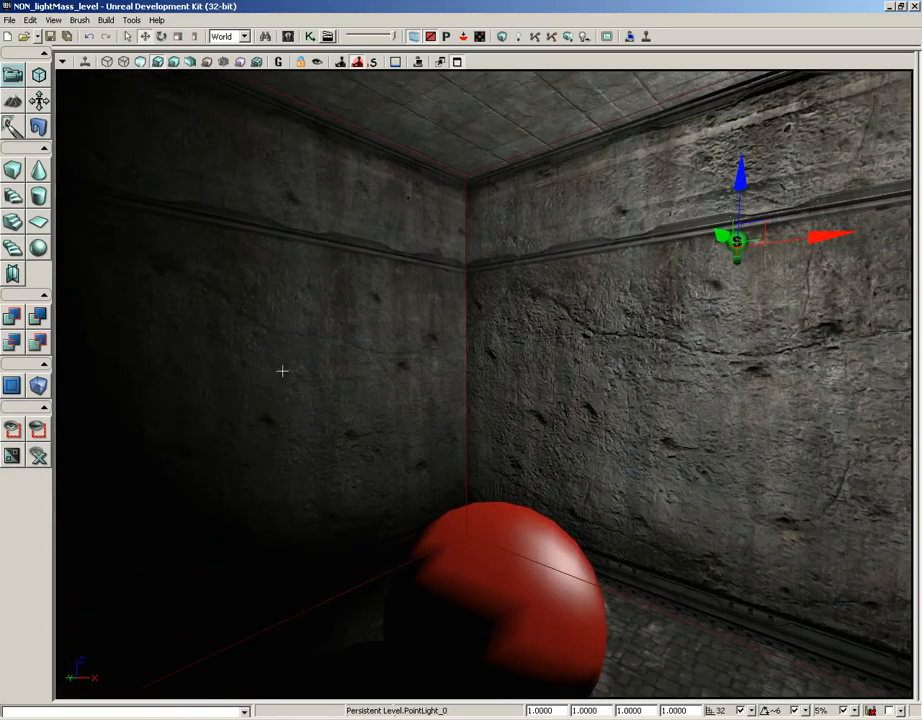
{"action": "right_click_drag", "start_coordinate": [282, 371], "coordinate": [282, 360]}
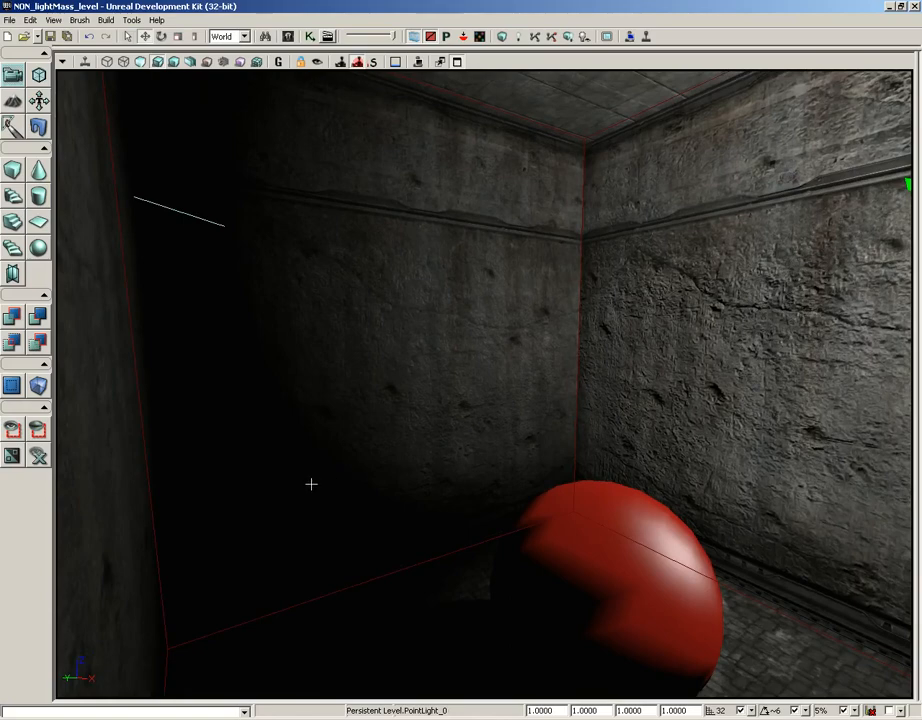
{"action": "right_click_drag", "start_coordinate": [375, 457], "coordinate": [482, 482]}
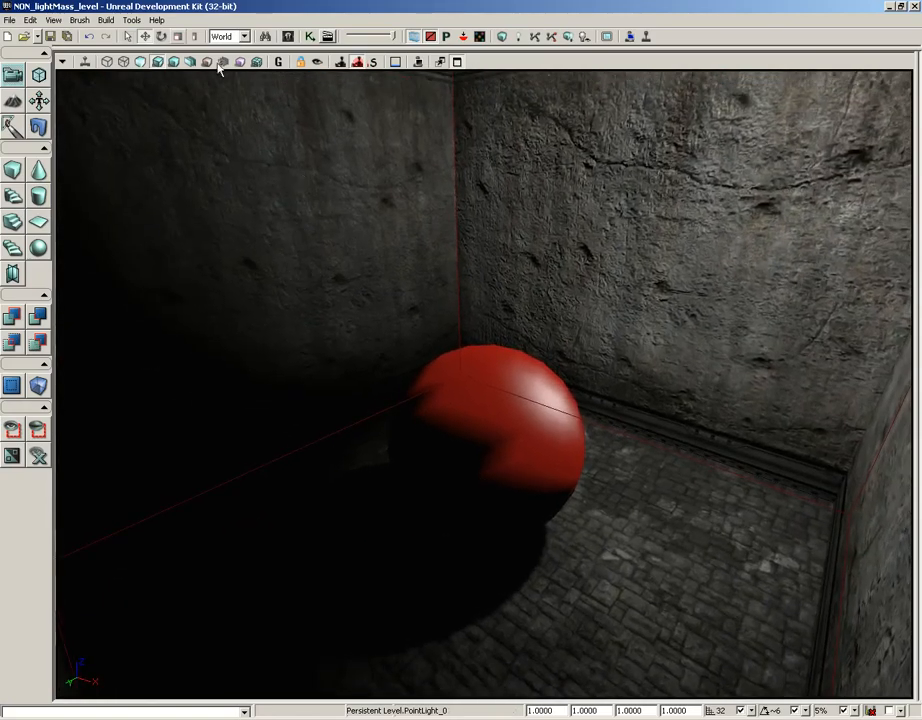
- Open the recent map lightMass_level.udk, select its point light and examine the bounced light around the red sphere
{"action": "left_click", "coordinate": [39, 36]}
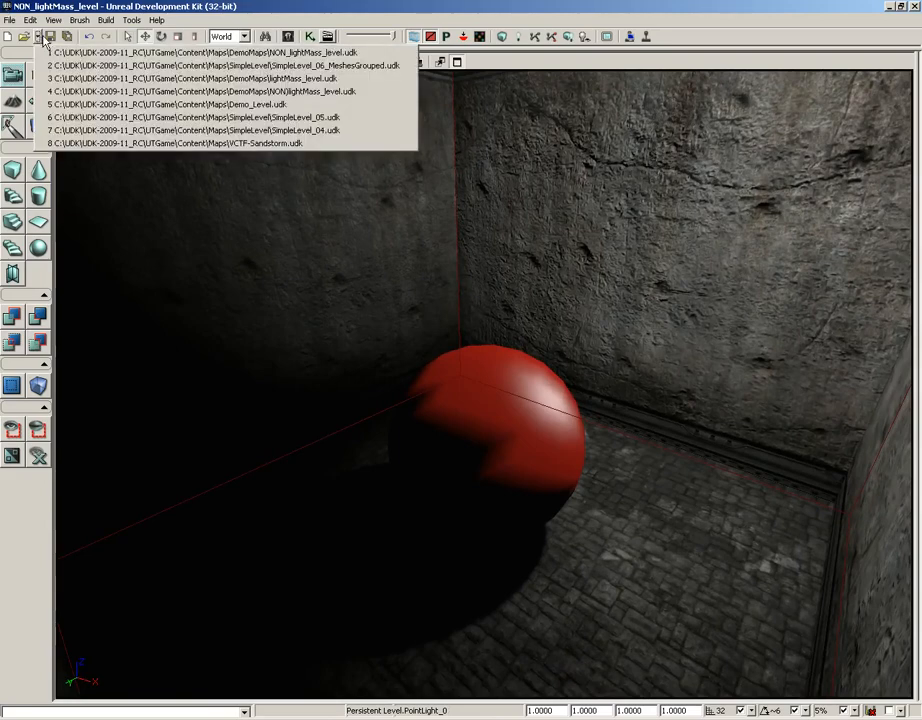
{"action": "left_click", "coordinate": [103, 79]}
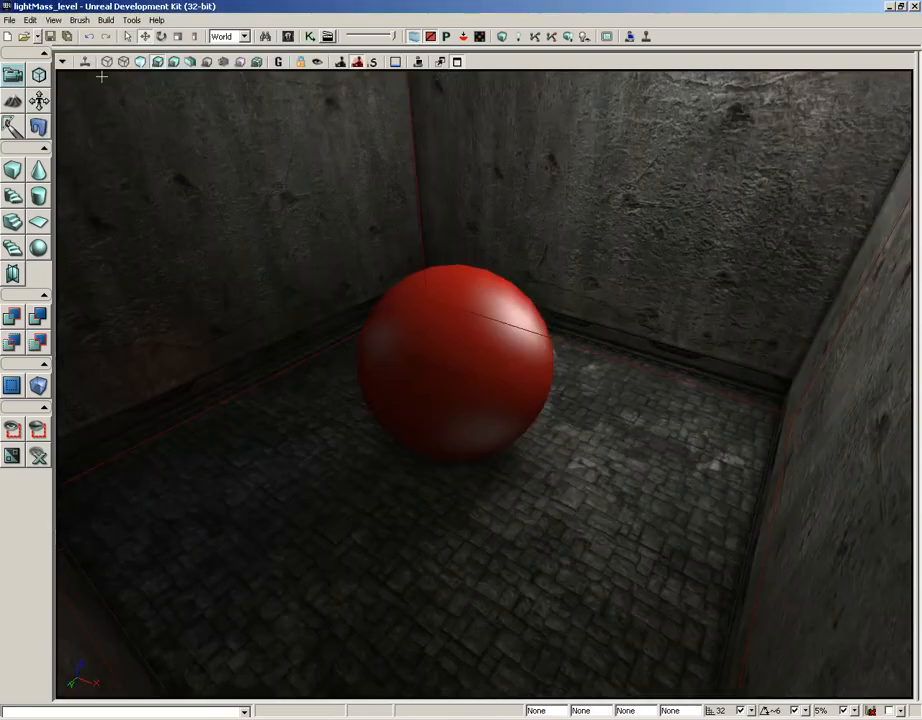
{"action": "right_click_drag", "start_coordinate": [405, 212], "coordinate": [405, 186]}
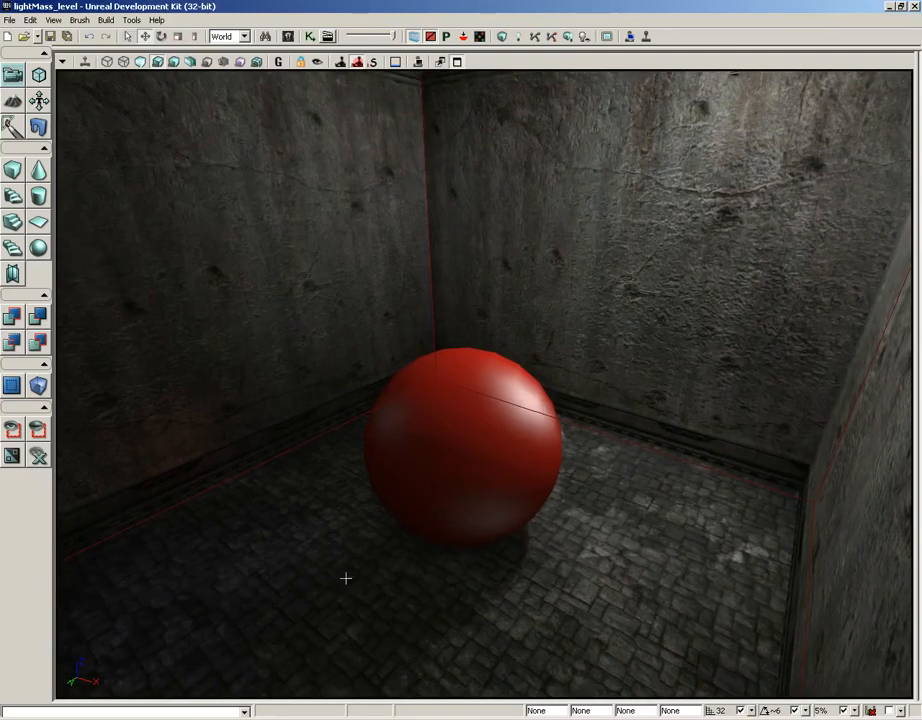
{"action": "right_click_drag", "start_coordinate": [514, 549], "coordinate": [586, 518]}
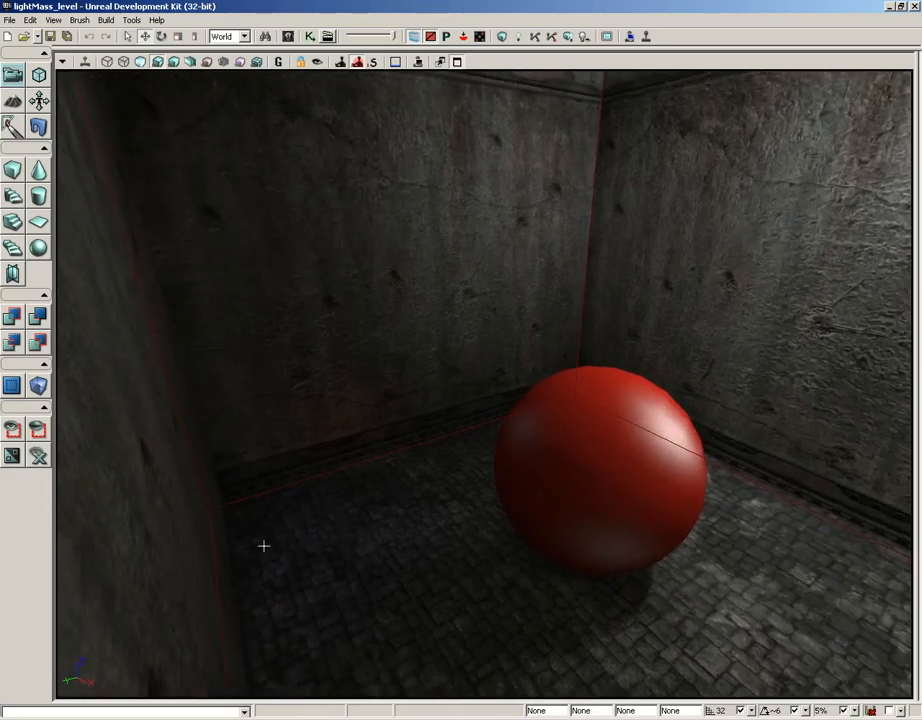
{"action": "right_click_drag", "start_coordinate": [434, 344], "coordinate": [480, 250]}
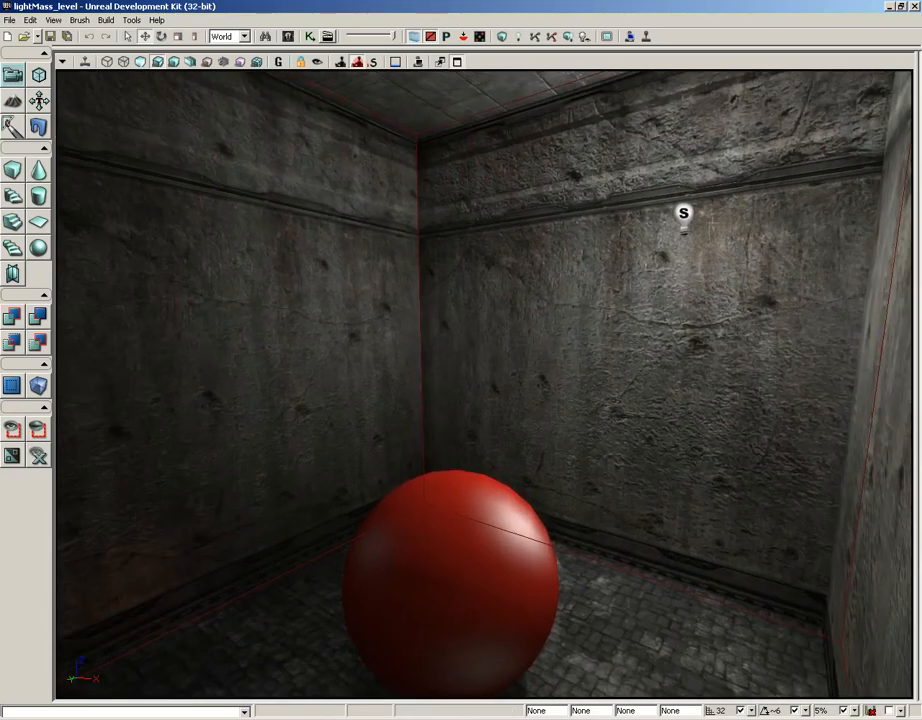
{"action": "left_click", "coordinate": [684, 212]}
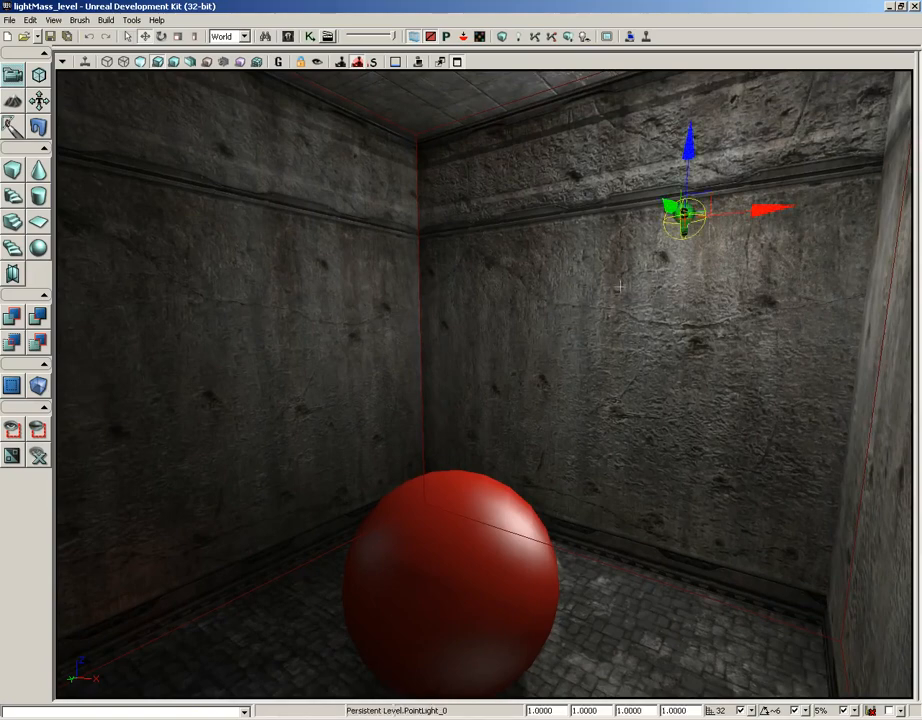
{"action": "right_click_drag", "start_coordinate": [620, 291], "coordinate": [278, 317]}
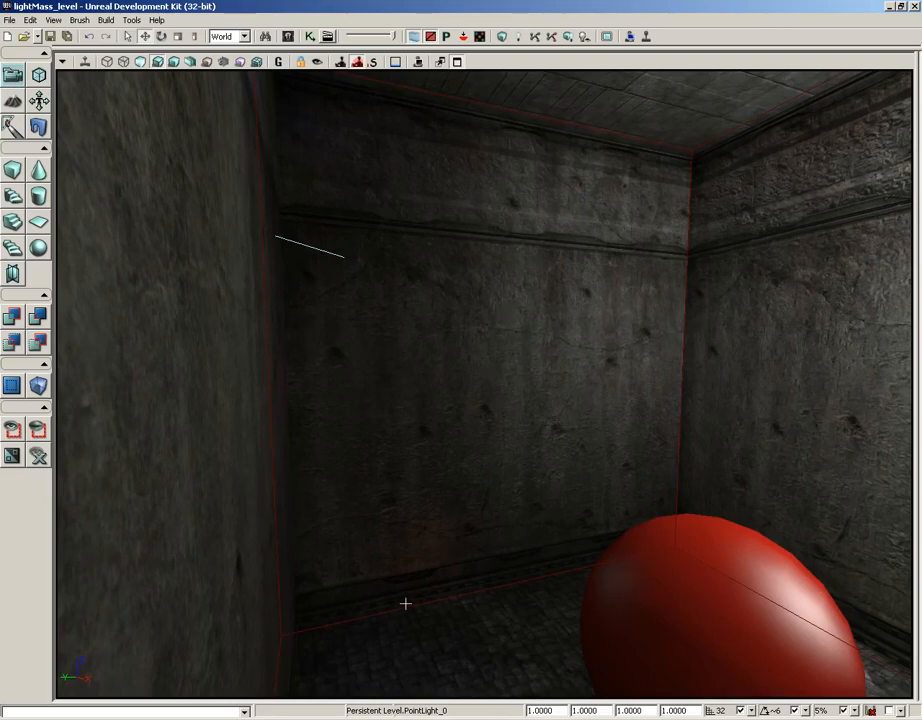
{"action": "right_click_drag", "start_coordinate": [434, 597], "coordinate": [500, 617]}
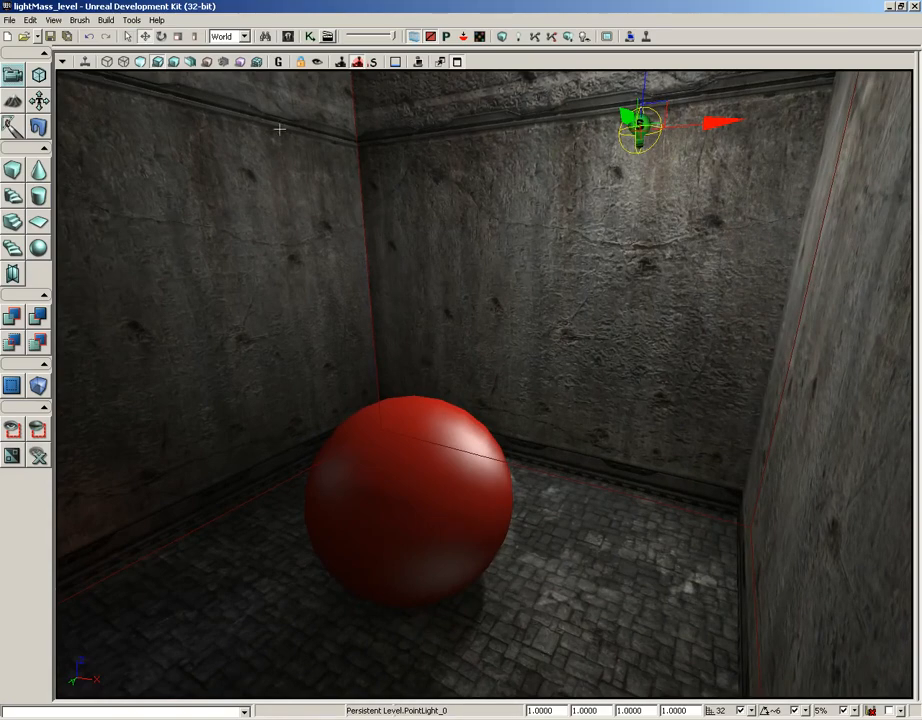
- Examine the sphere's contact shadow and color bleeding up close in Lighting Only view, and return to Lit view
{"action": "left_click", "coordinate": [177, 67]}
{"action": "mouse_move", "coordinate": [529, 352]}
{"action": "left_mouse_down"}
{"action": "mouse_move", "coordinate": [500, 329]}
{"action": "mouse_move", "coordinate": [467, 261]}
{"action": "left_mouse_up"}
{"action": "middle_click_drag", "start_coordinate": [467, 261], "coordinate": [467, 420]}
{"action": "left_click_drag", "start_coordinate": [467, 420], "coordinate": [467, 373]}
{"action": "middle_click_drag", "start_coordinate": [467, 373], "coordinate": [467, 401]}
{"action": "left_click_drag", "start_coordinate": [467, 401], "coordinate": [461, 361]}
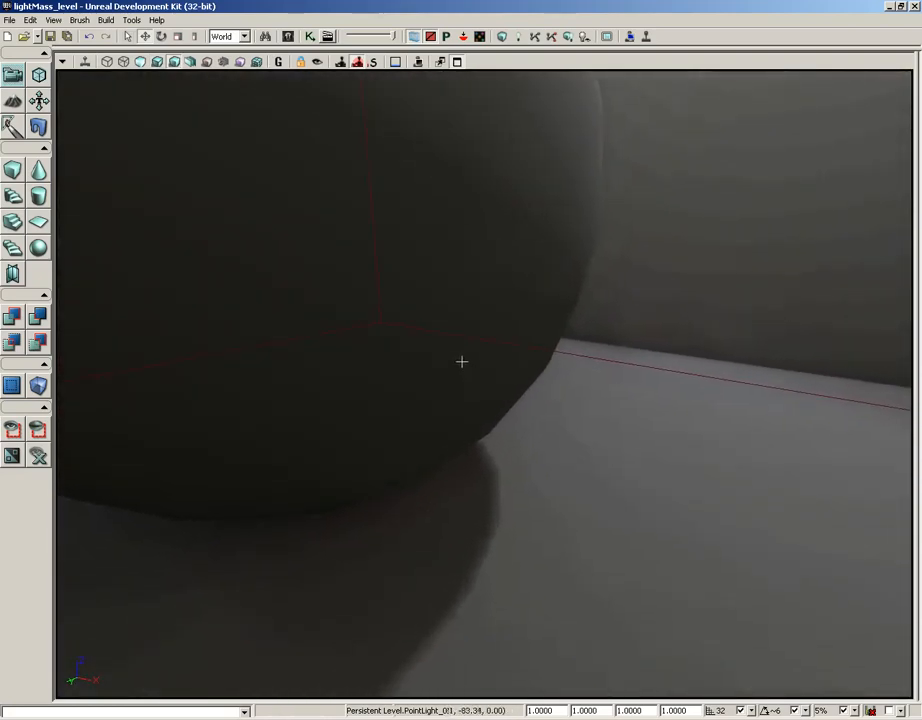
{"action": "middle_click_drag", "start_coordinate": [461, 361], "coordinate": [461, 381]}
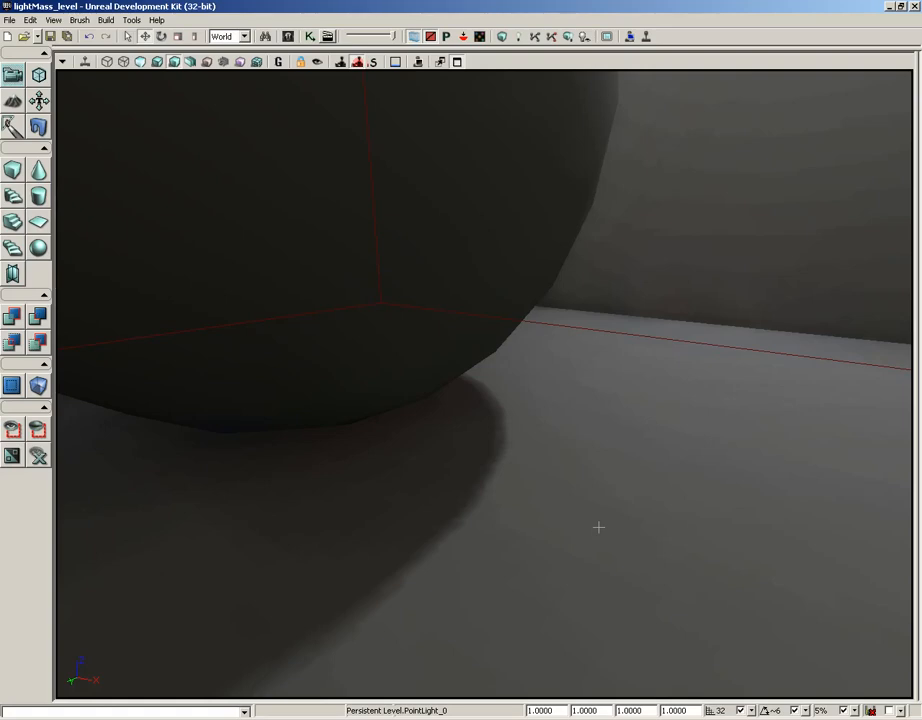
{"action": "left_click_drag", "start_coordinate": [599, 527], "coordinate": [605, 498]}
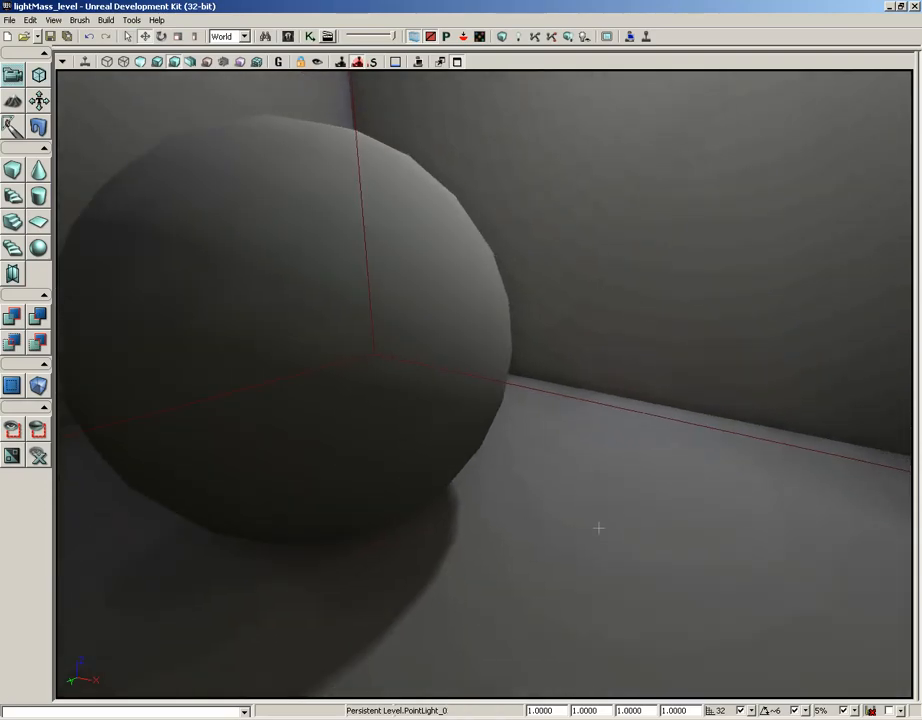
{"action": "left_click", "coordinate": [156, 63]}
{"action": "mouse_move", "coordinate": [611, 313]}
{"action": "left_mouse_down"}
{"action": "mouse_move", "coordinate": [608, 264]}
{"action": "mouse_move", "coordinate": [607, 318]}
{"action": "mouse_move", "coordinate": [608, 276]}
{"action": "mouse_move", "coordinate": [612, 312]}
{"action": "left_mouse_up"}
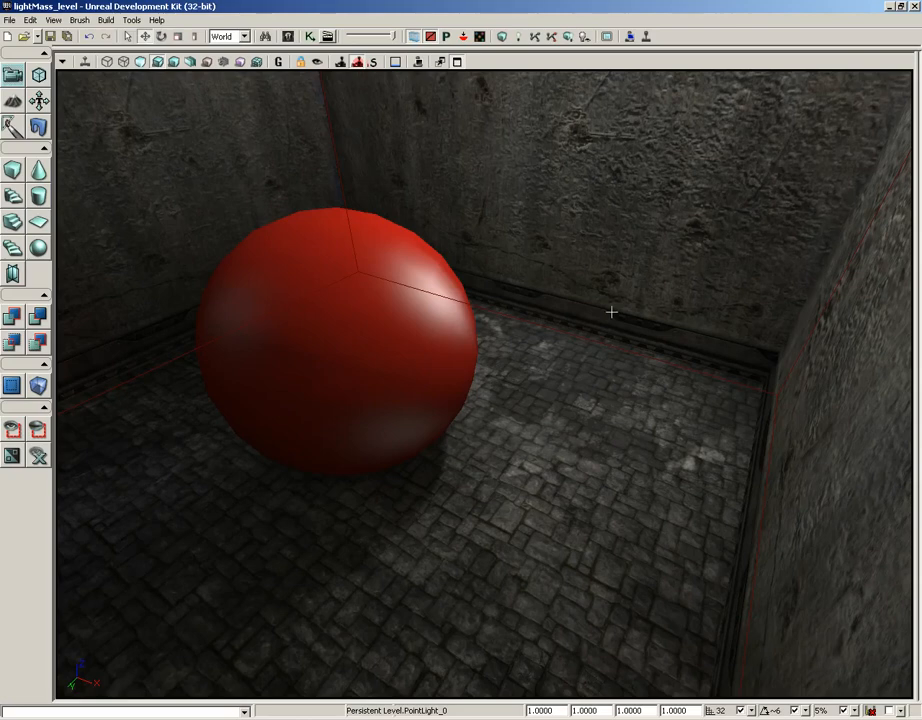
- Reopen the recent map SimpleLevel_06_MeshesGrouped.udk and view its main room
{"action": "left_click", "coordinate": [36, 36]}
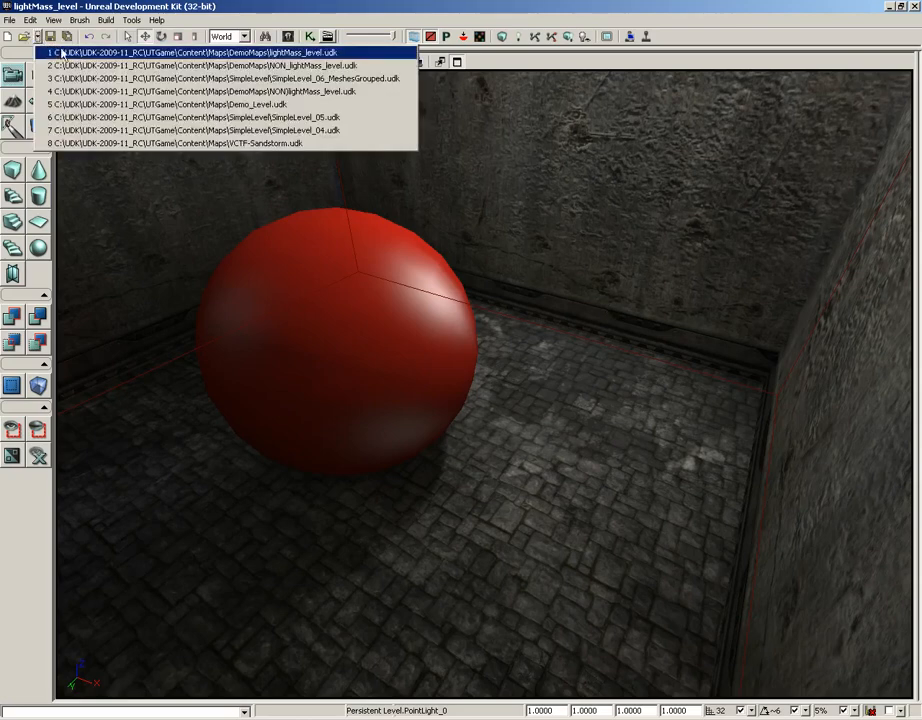
{"action": "left_click", "coordinate": [70, 78]}
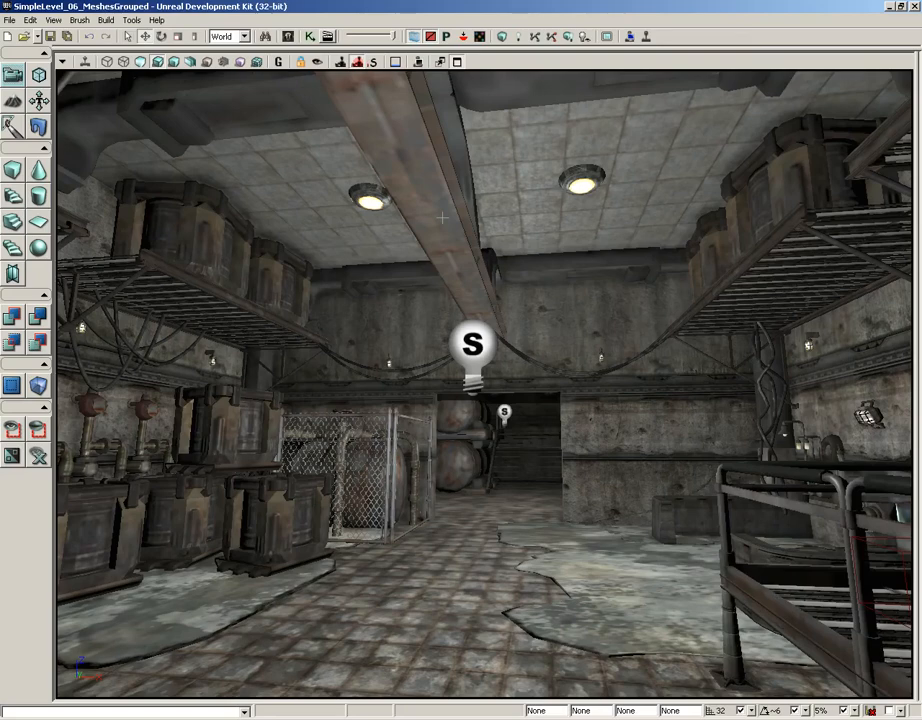
{"action": "left_click_drag", "start_coordinate": [444, 554], "coordinate": [440, 524]}
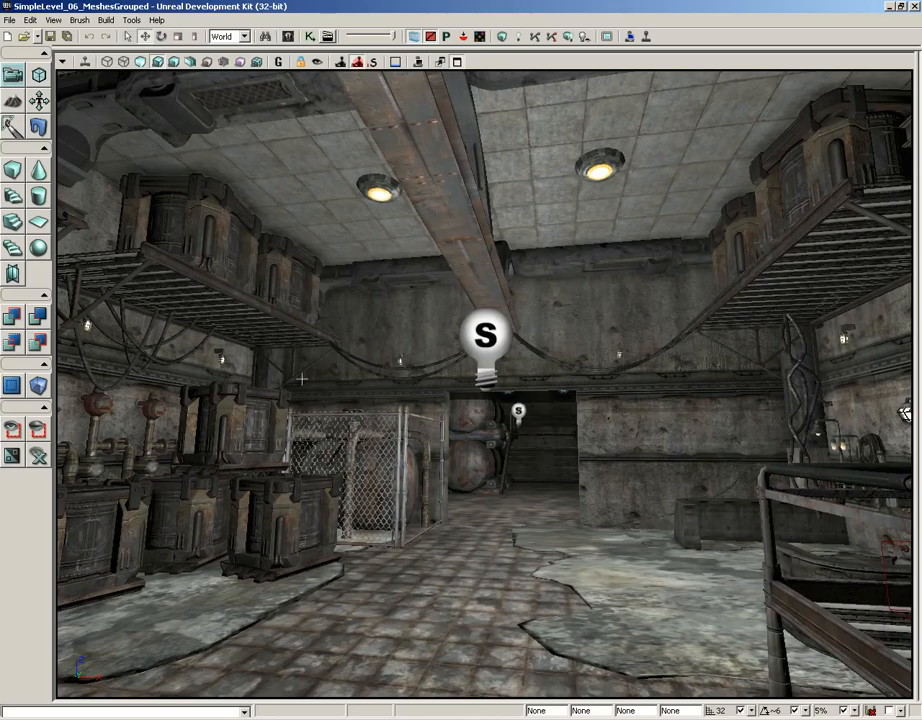
- Restore the four-viewport layout, enlarge the upper viewports and frame the whole level in the top wireframe view
{"action": "left_click", "coordinate": [457, 62]}
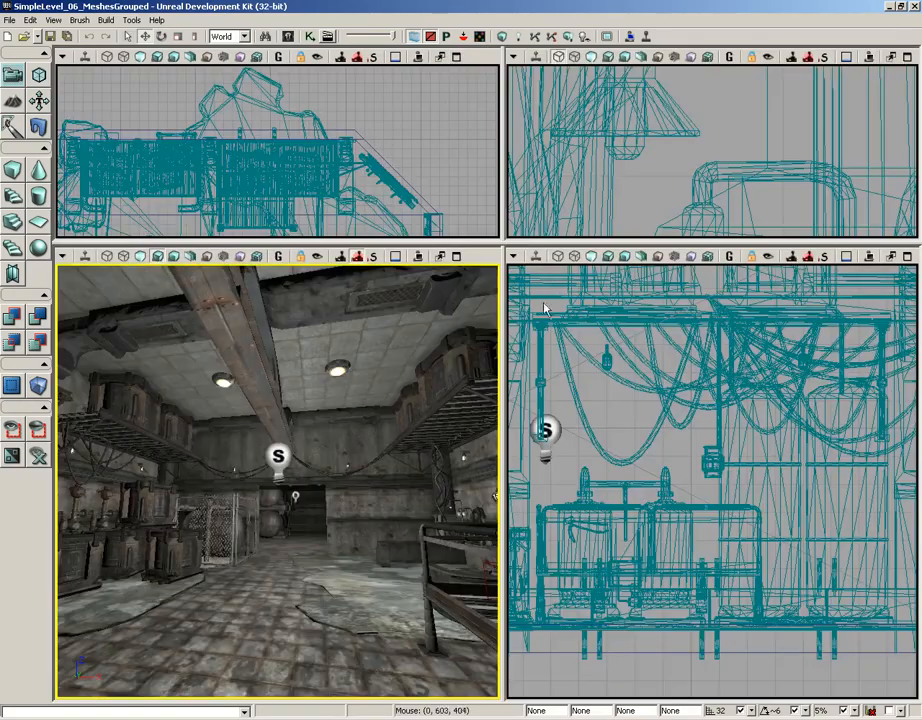
{"action": "left_click_drag", "start_coordinate": [375, 243], "coordinate": [345, 457]}
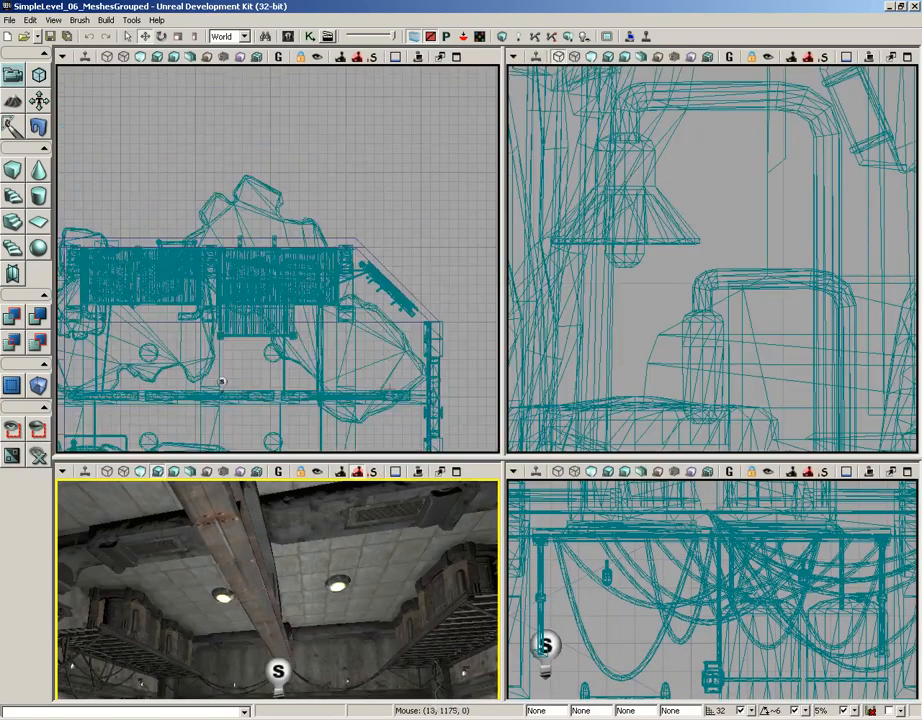
{"action": "scroll", "coordinate": [220, 381], "scroll_direction": "down", "scroll_amount": 5}
{"action": "right_click_drag", "start_coordinate": [388, 345], "coordinate": [484, 319]}
{"action": "scroll", "coordinate": [487, 334], "scroll_direction": "up", "scroll_amount": 3}
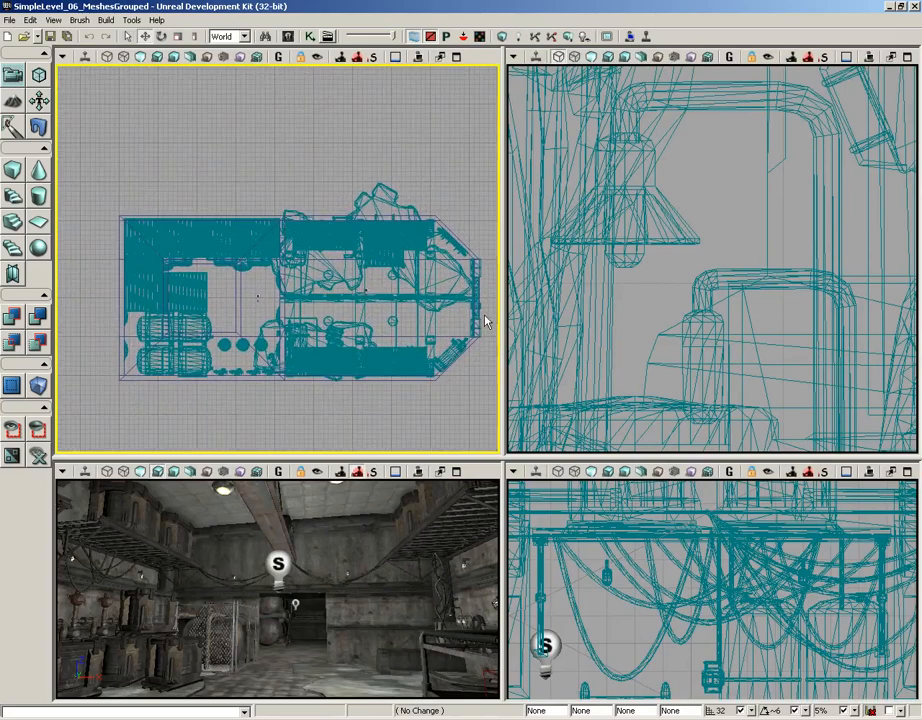
- Build a cube-shaped builder brush with X, Y and Z each set to 256
{"action": "left_click", "coordinate": [384, 196]}
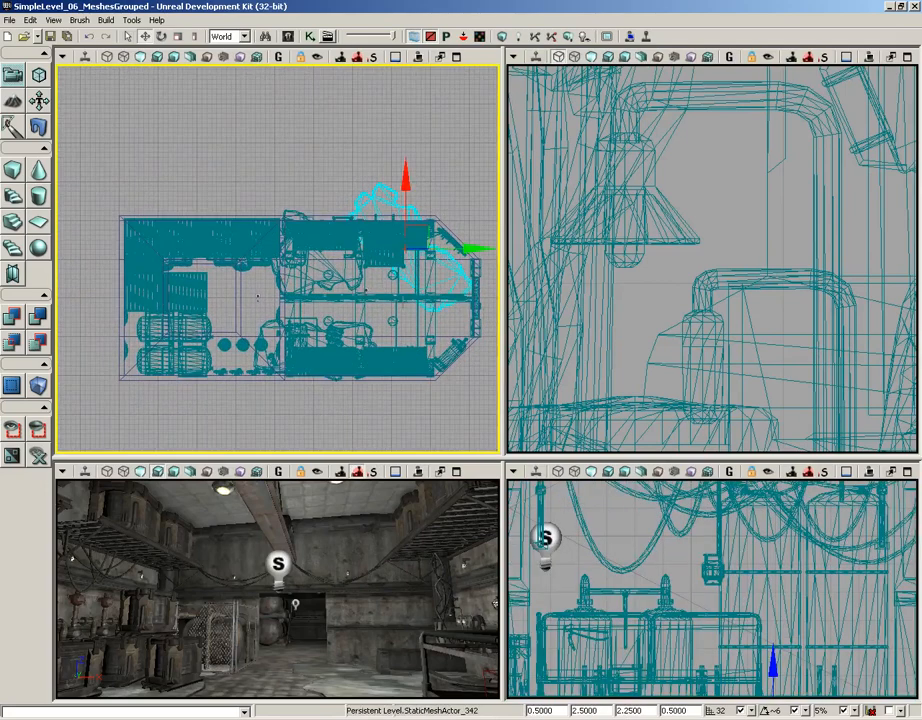
{"action": "right_click", "coordinate": [17, 176]}
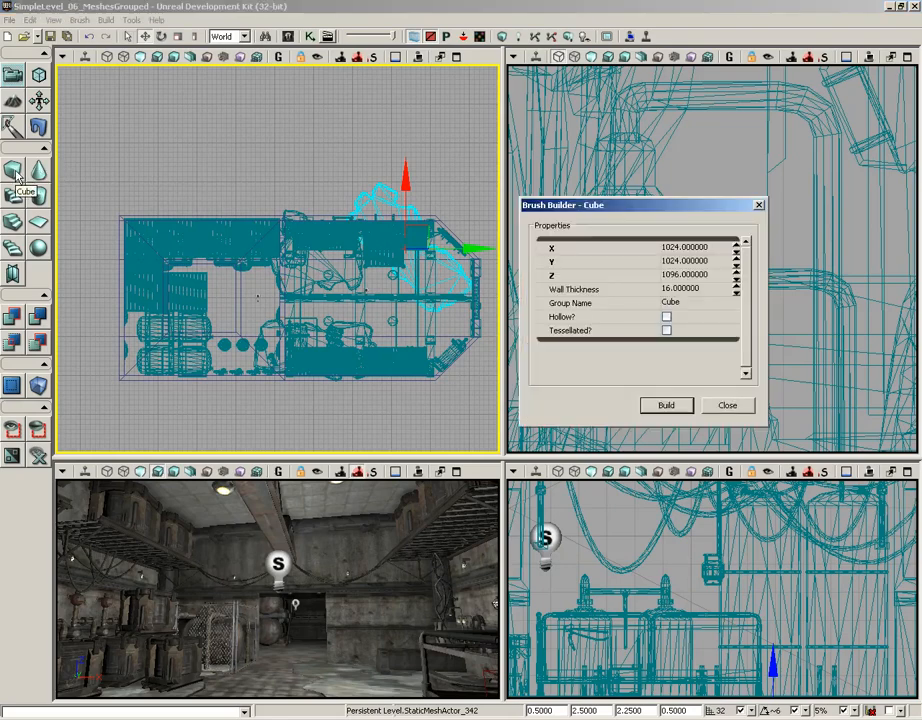
{"action": "left_click", "coordinate": [680, 250]}
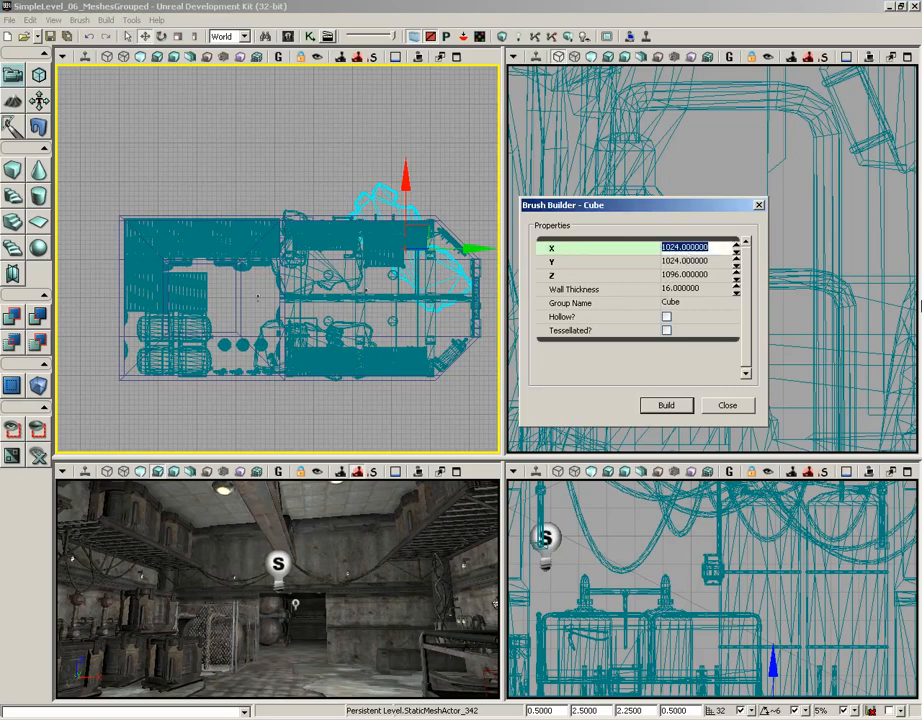
{"action": "type", "text": "256"}
{"action": "key", "text": "Tab"}
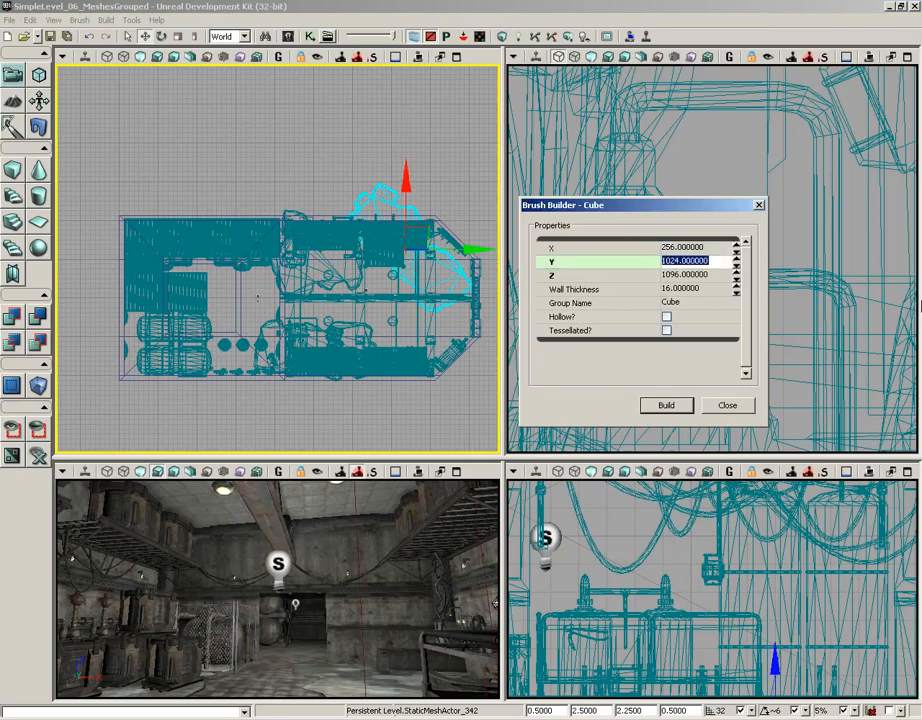
{"action": "type", "text": "256"}
{"action": "key", "text": "Tab"}
{"action": "type", "text": "2"}
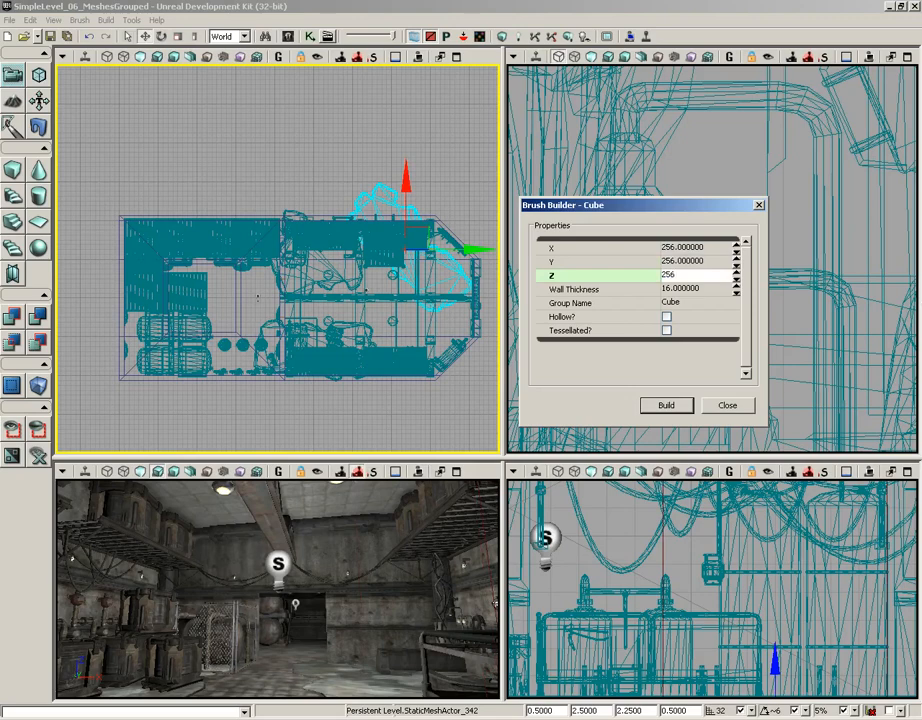
{"action": "left_click", "coordinate": [666, 405]}
{"action": "left_click", "coordinate": [727, 405]}
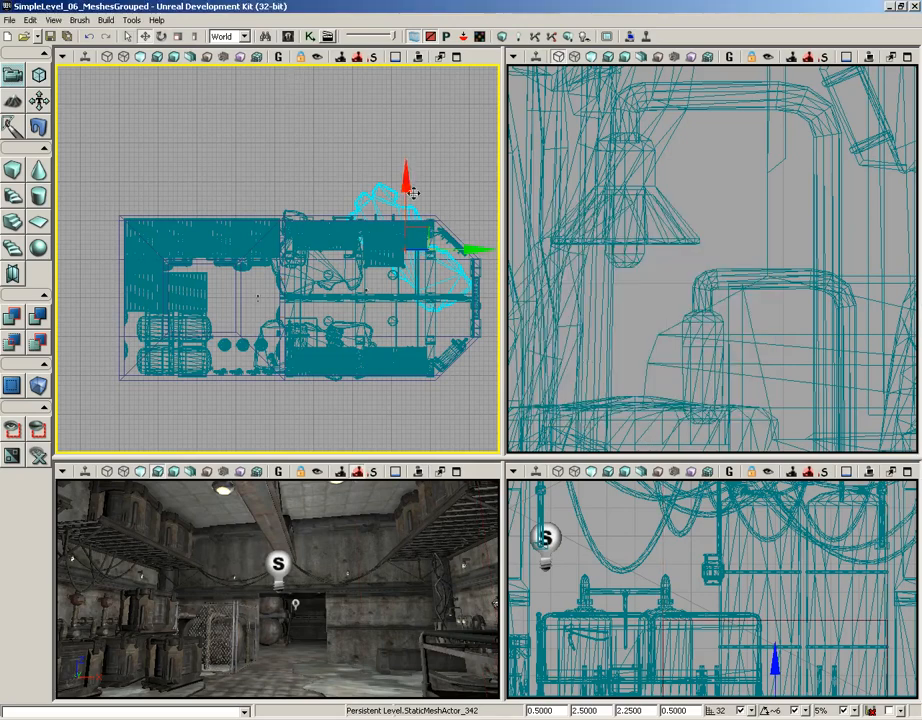
{"action": "left_click_drag", "start_coordinate": [421, 226], "coordinate": [373, 196]}
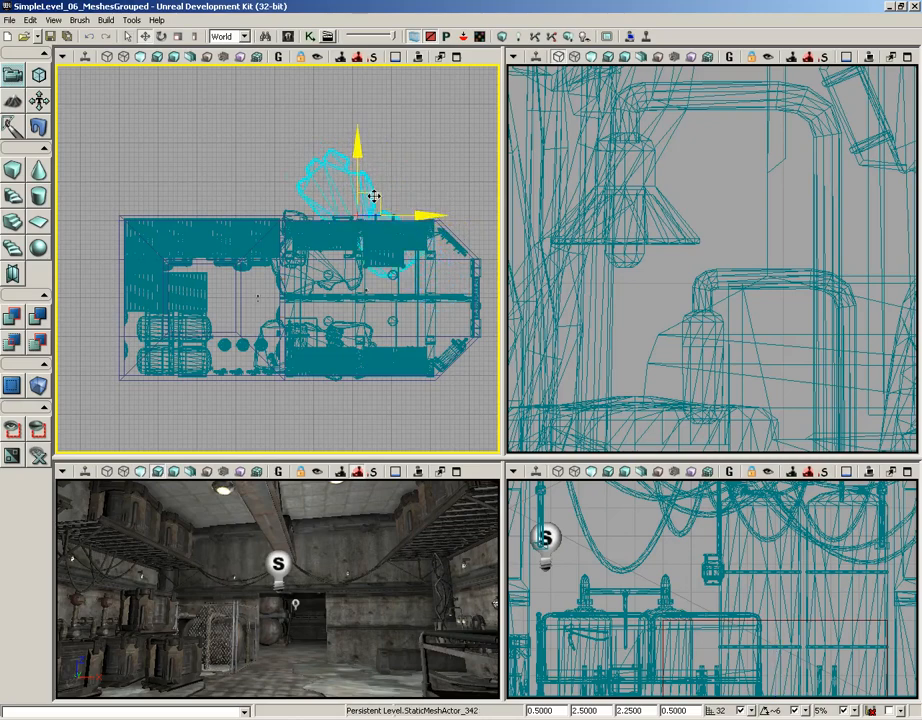
{"action": "key", "text": "ctrl+z"}
{"action": "scroll", "coordinate": [280, 140], "scroll_direction": "down", "scroll_amount": 2}
{"action": "scroll", "coordinate": [259, 160], "scroll_direction": "up", "scroll_amount": 4}
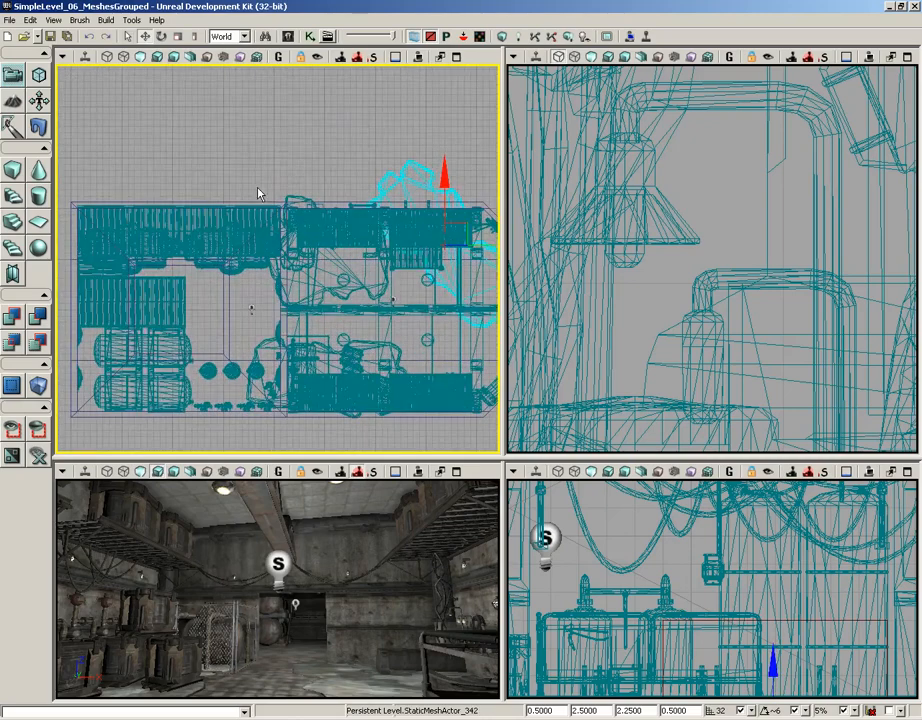
{"action": "left_click", "coordinate": [274, 145]}
{"action": "right_click_drag", "start_coordinate": [271, 146], "coordinate": [291, 117]}
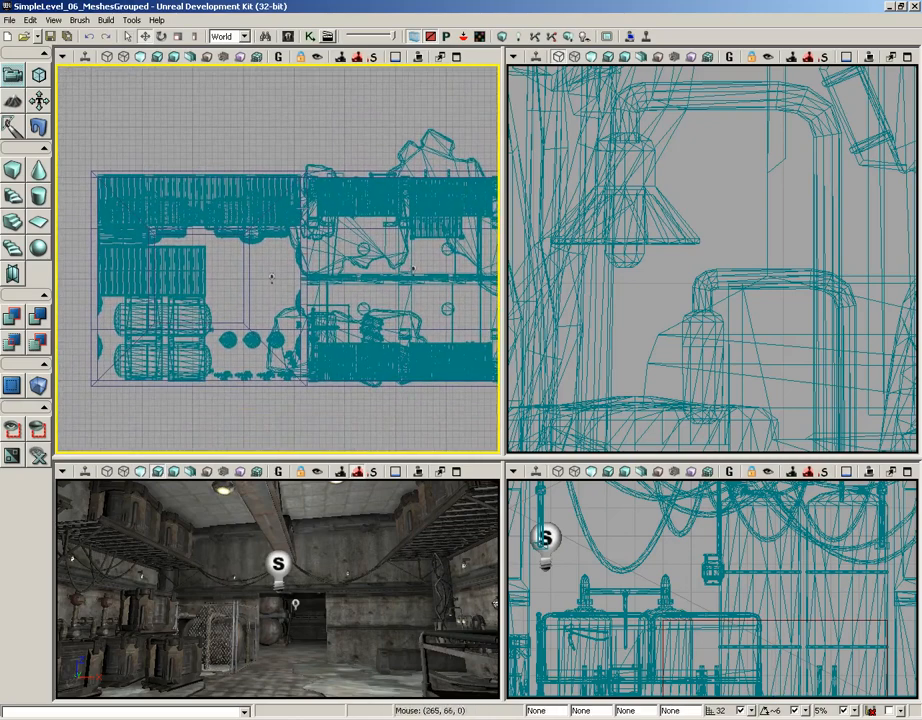
- Check the perspective viewport's display options for the Builder Brush
{"action": "right_click_drag", "start_coordinate": [348, 499], "coordinate": [355, 549]}
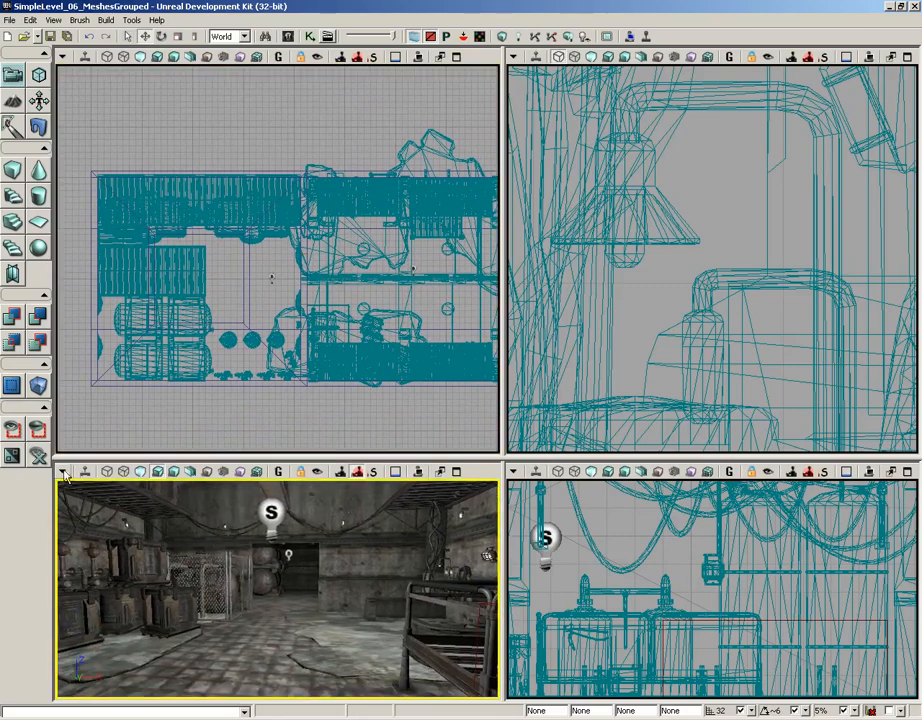
{"action": "left_click", "coordinate": [30, 20]}
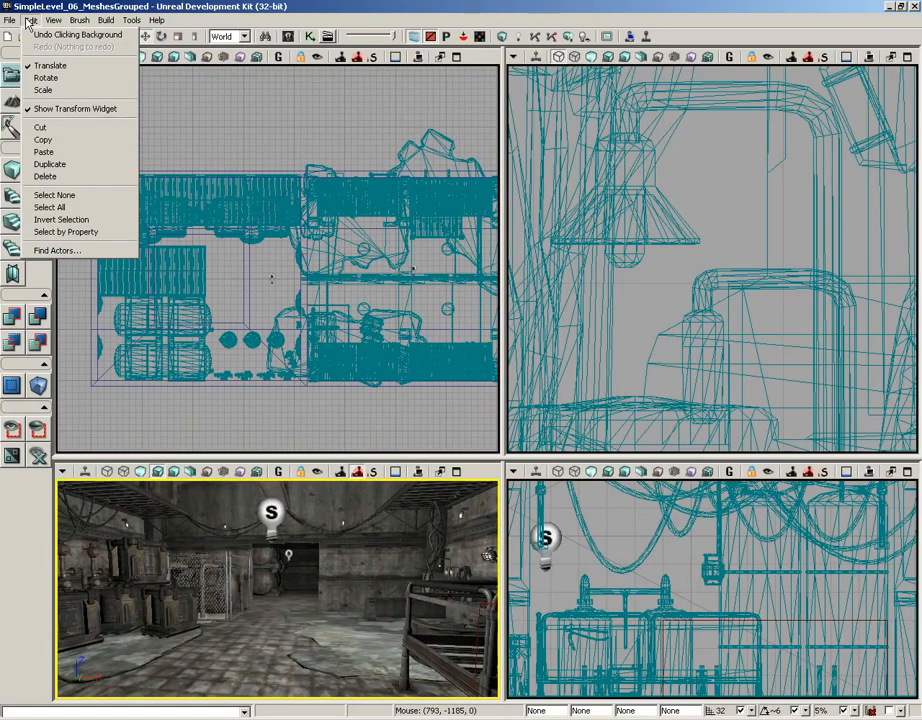
{"action": "mouse_move", "coordinate": [48, 24]}
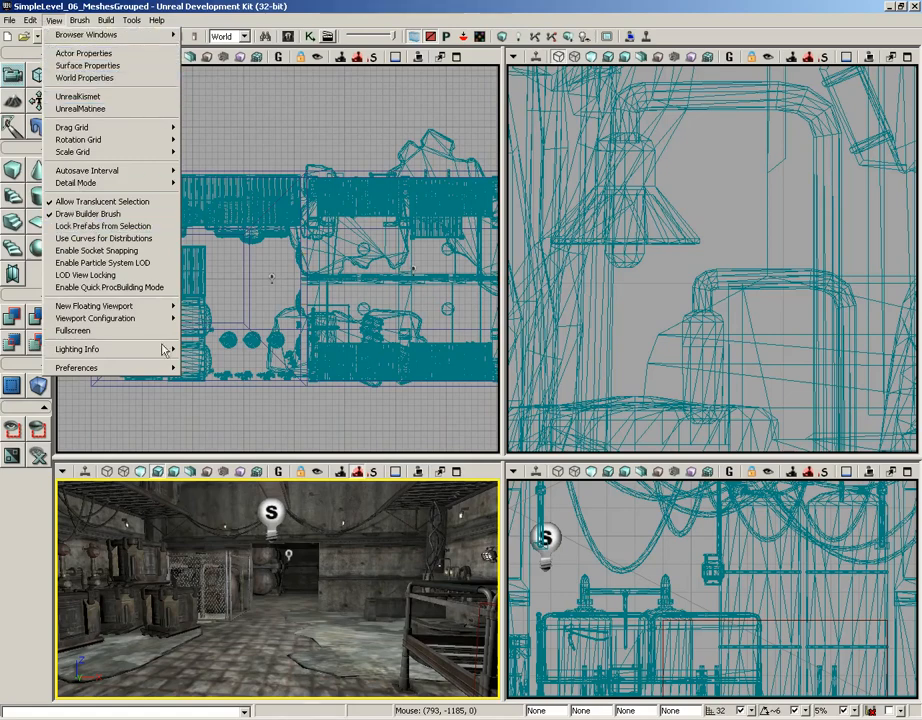
{"action": "left_click", "coordinate": [62, 471]}
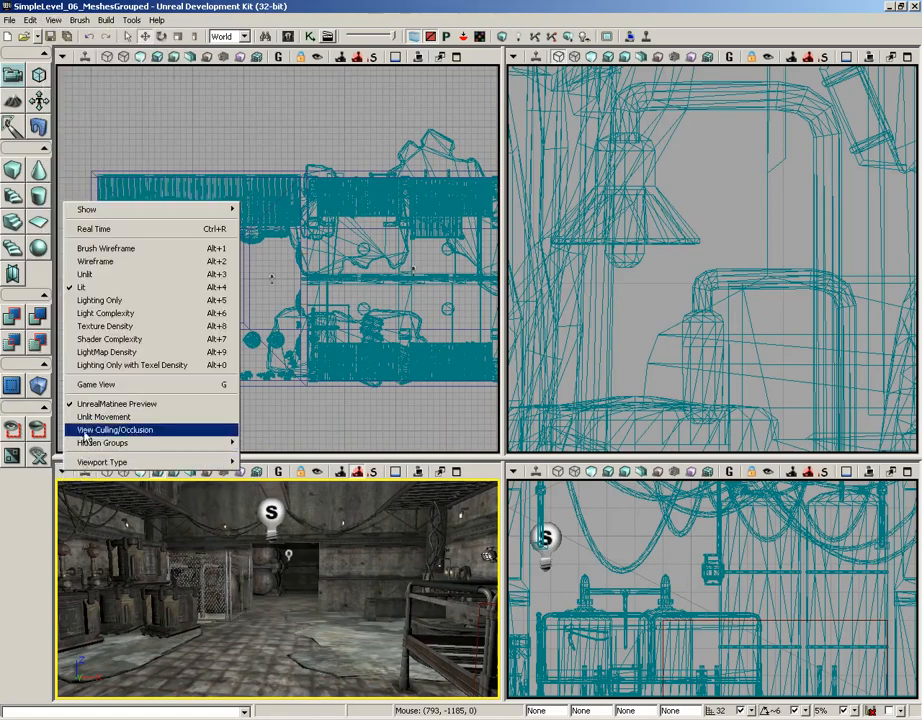
{"action": "mouse_move", "coordinate": [111, 208]}
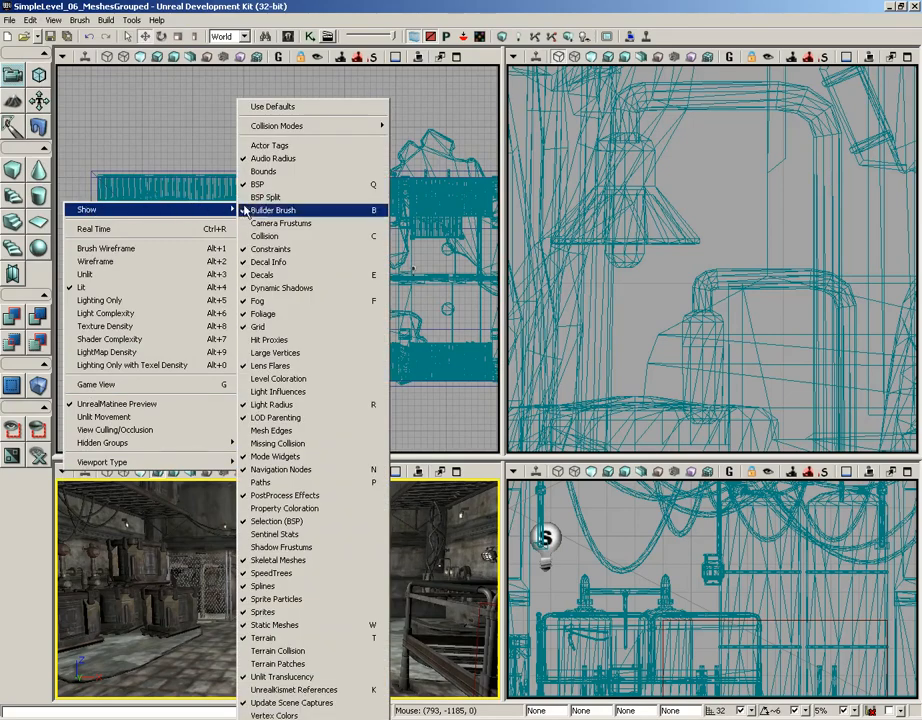
{"action": "left_click", "coordinate": [244, 210]}
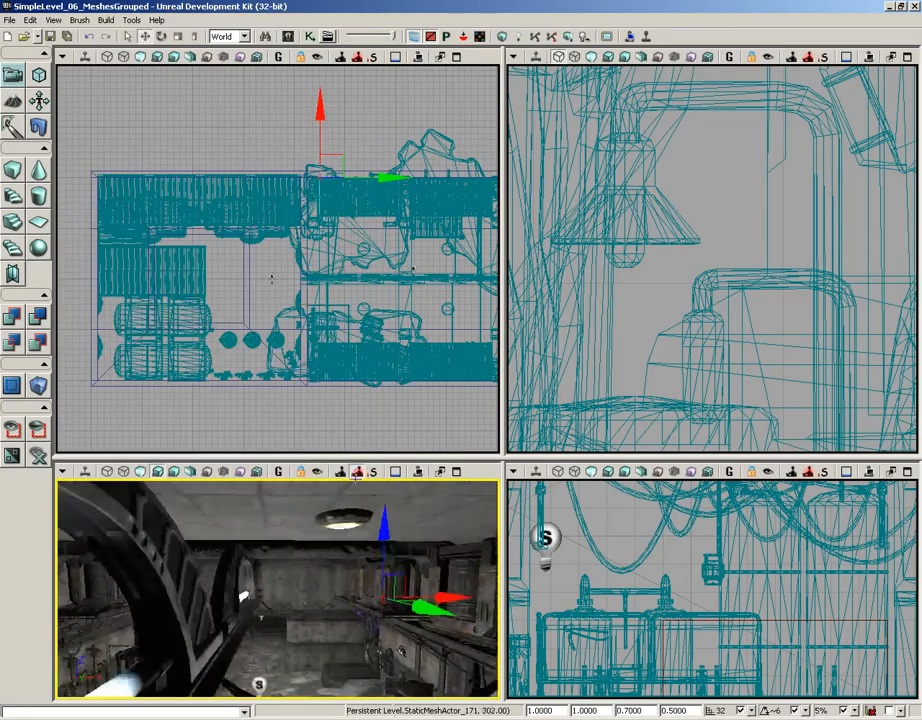
- Locate the red builder brush in the perspective view and select it
{"action": "mouse_move", "coordinate": [356, 474]}
{"action": "left_mouse_down"}
{"action": "mouse_move", "coordinate": [336, 490]}
{"action": "mouse_move", "coordinate": [362, 695]}
{"action": "mouse_move", "coordinate": [344, 691]}
{"action": "left_mouse_up"}
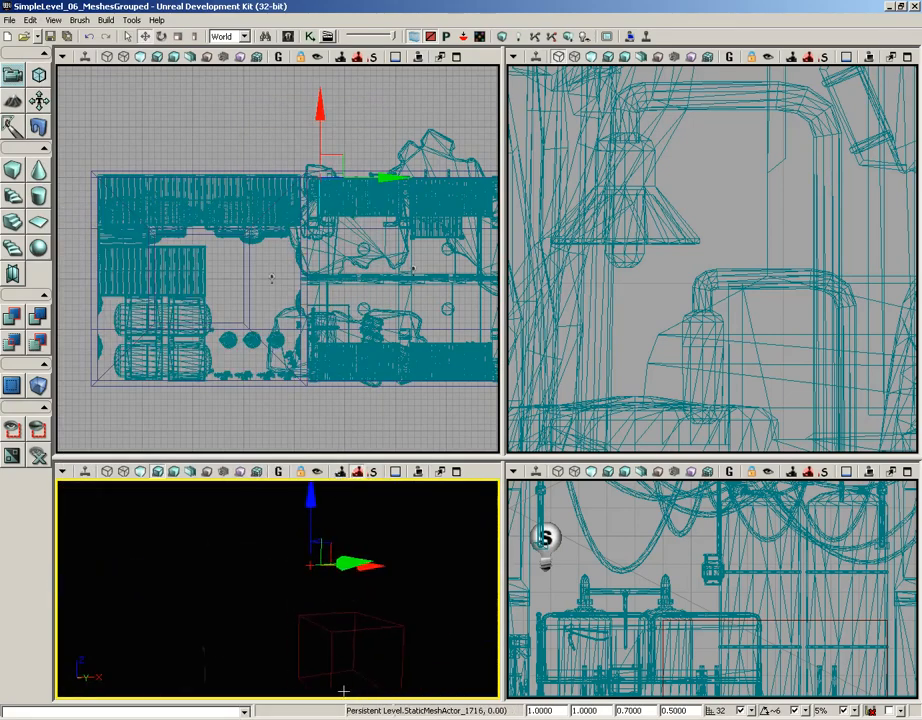
{"action": "right_click_drag", "start_coordinate": [343, 691], "coordinate": [368, 580]}
{"action": "left_click", "coordinate": [346, 562]}
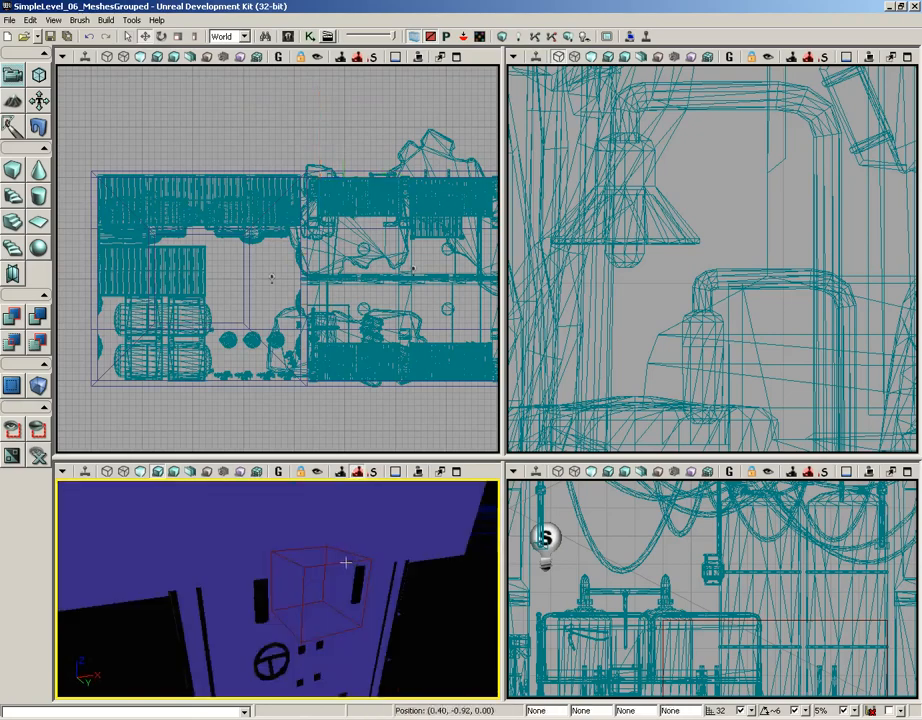
{"action": "mouse_move", "coordinate": [346, 562]}
{"action": "left_mouse_down"}
{"action": "mouse_move", "coordinate": [350, 510]}
{"action": "mouse_move", "coordinate": [354, 559]}
{"action": "left_mouse_up"}
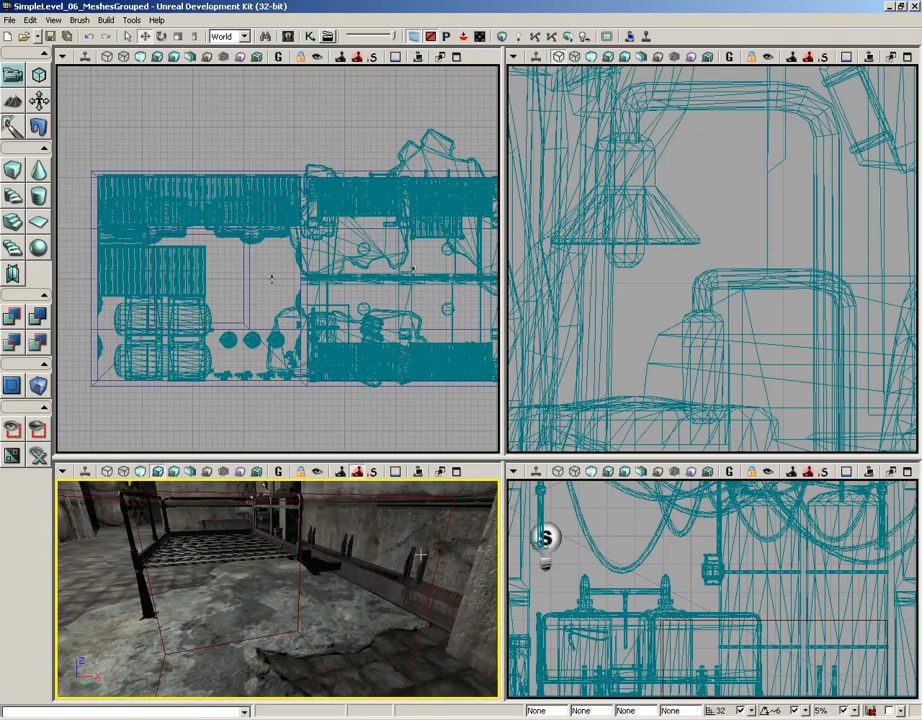
{"action": "left_click", "coordinate": [436, 560]}
- Move the builder brush to the level's upper-left corner in the top view and maximize that viewport
{"action": "scroll", "coordinate": [277, 260], "scroll_direction": "down", "scroll_amount": 3}
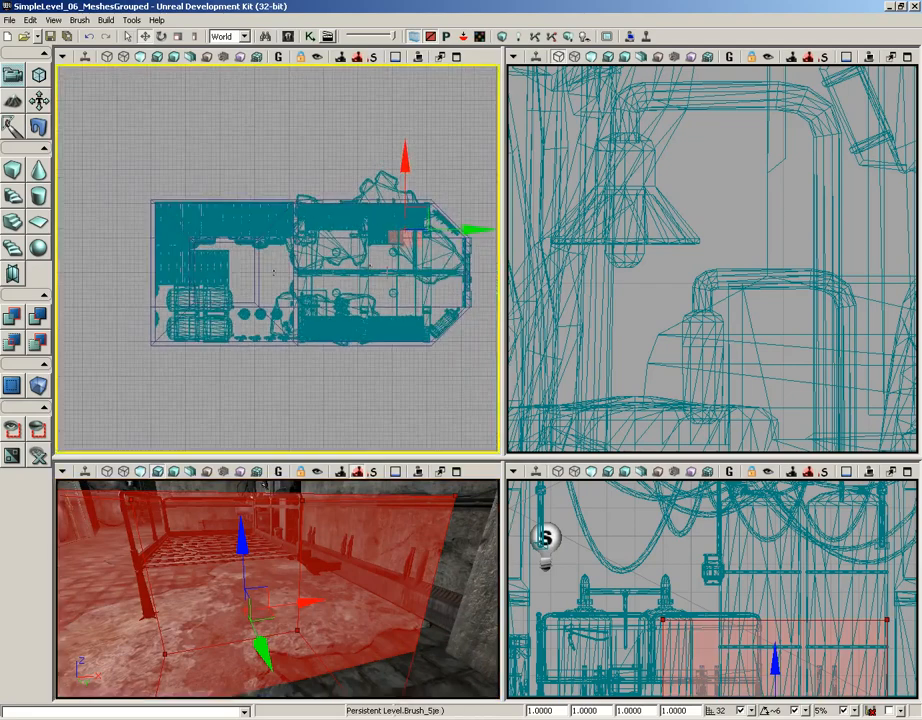
{"action": "mouse_move", "coordinate": [426, 206]}
{"action": "left_mouse_down"}
{"action": "mouse_move", "coordinate": [325, 175]}
{"action": "mouse_move", "coordinate": [166, 188]}
{"action": "left_mouse_up"}
{"action": "left_click_drag", "start_coordinate": [162, 258], "coordinate": [251, 264]}
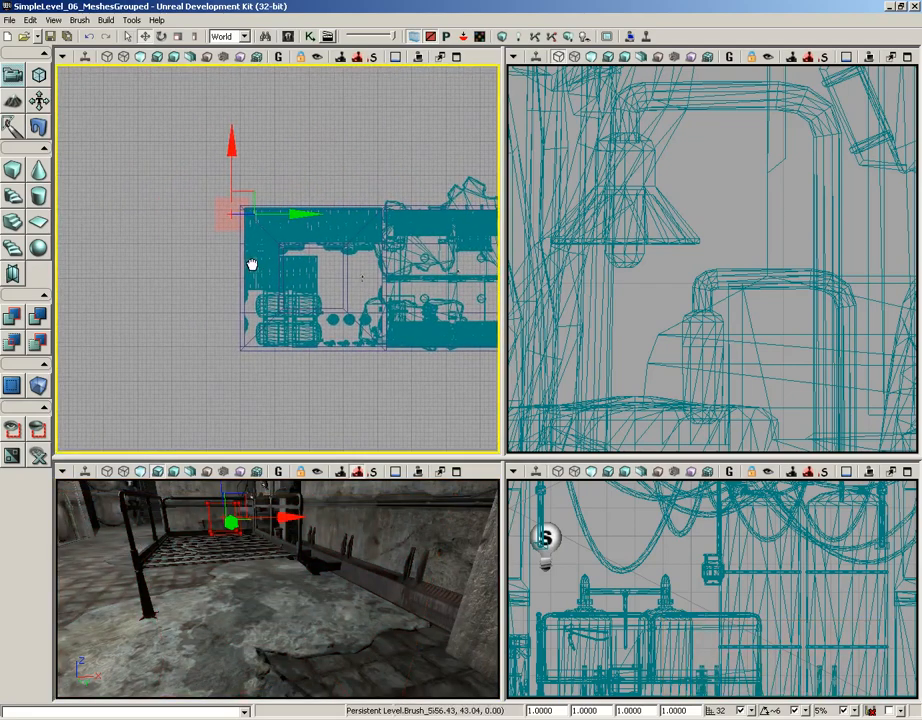
{"action": "left_click", "coordinate": [456, 57]}
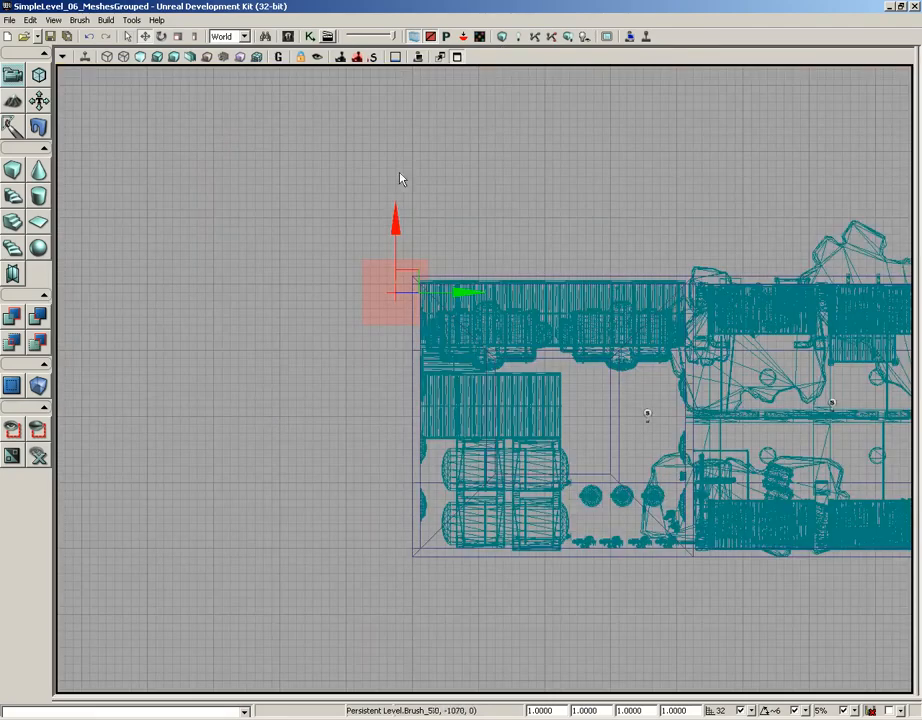
{"action": "scroll", "coordinate": [401, 179], "scroll_direction": "up", "scroll_amount": 4}
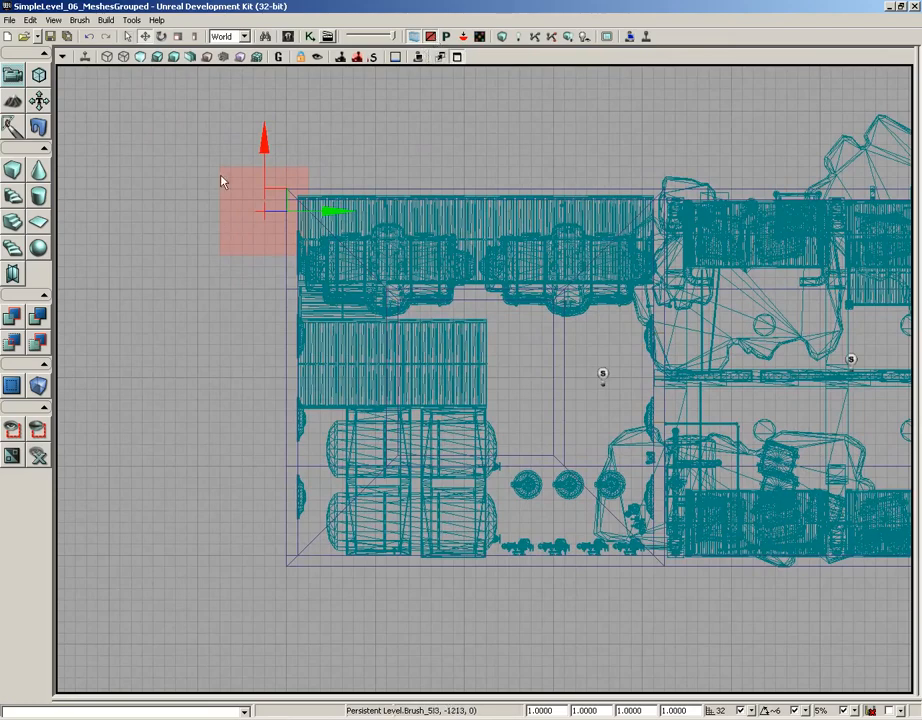
- Turn off the builder brush's translucent fill and cycle Game View on and off to redraw its outline
{"action": "left_click", "coordinate": [430, 37]}
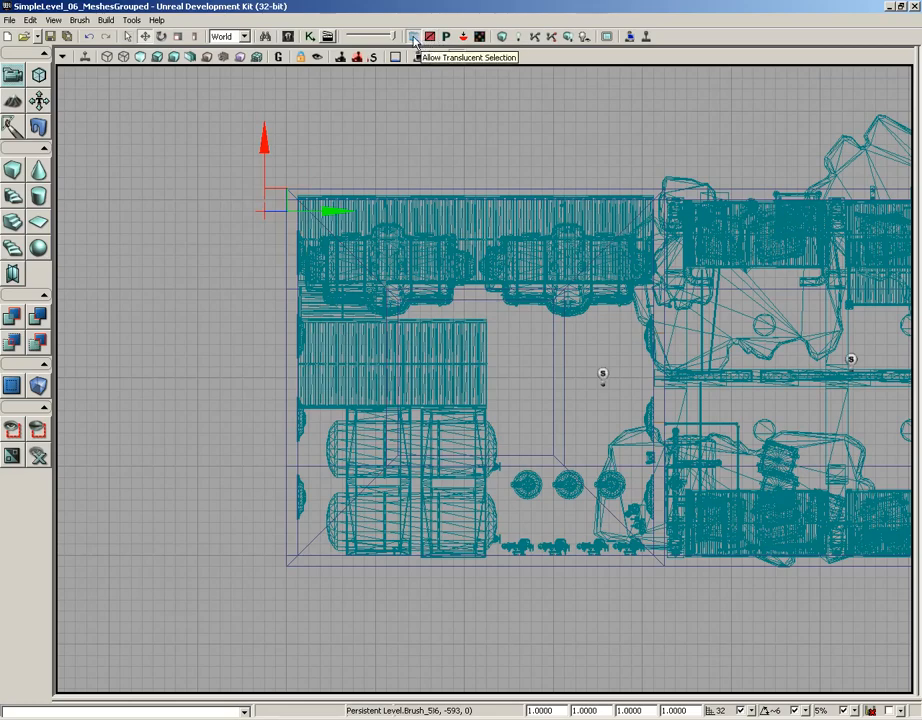
{"action": "left_click", "coordinate": [278, 57]}
{"action": "left_click", "coordinate": [278, 57]}
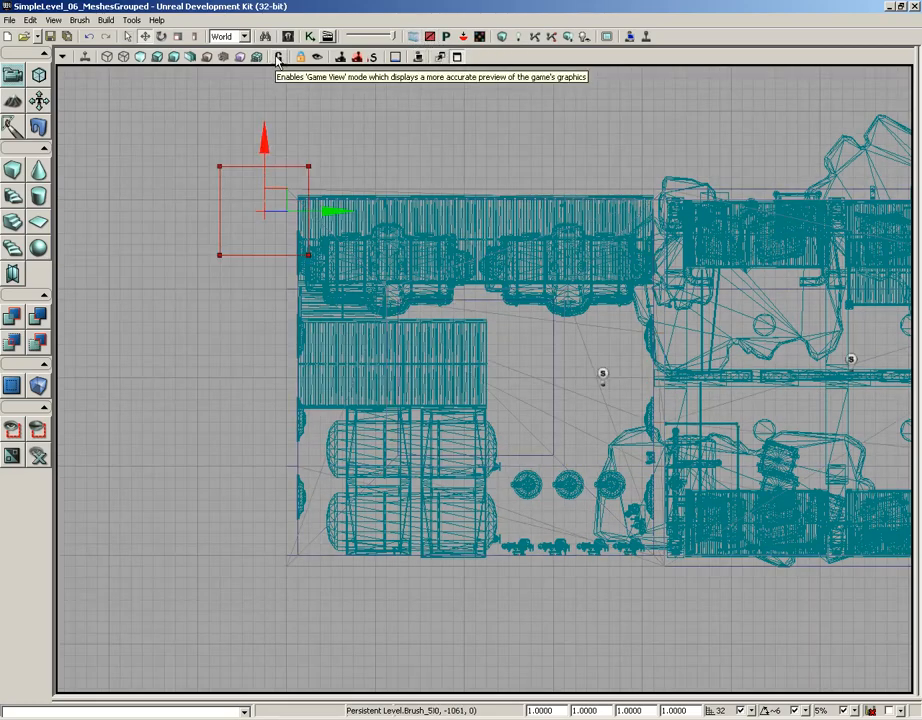
{"action": "left_click", "coordinate": [278, 57]}
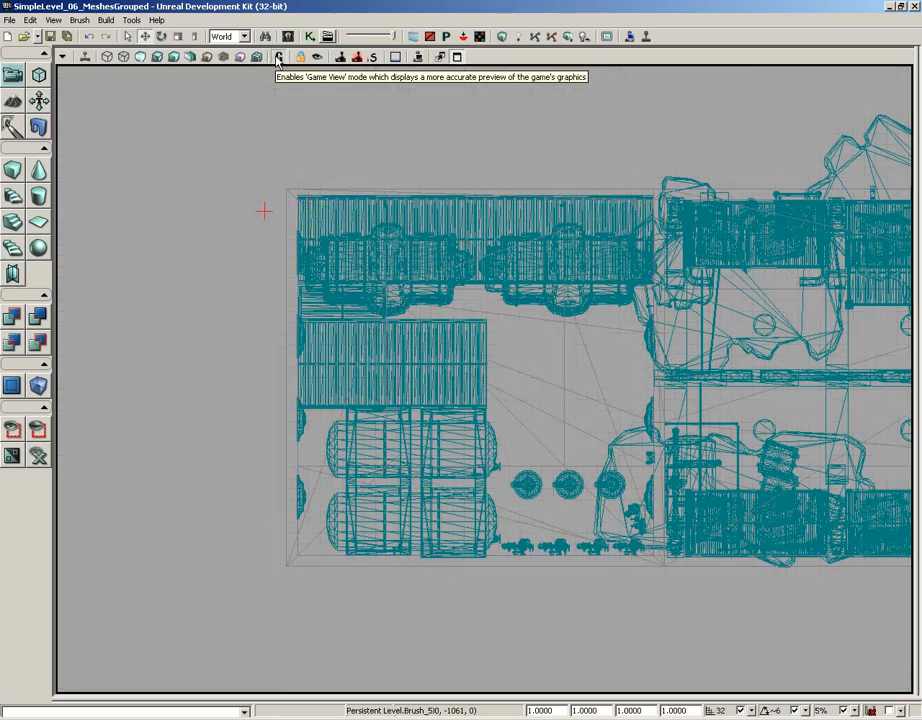
{"action": "left_click", "coordinate": [278, 57]}
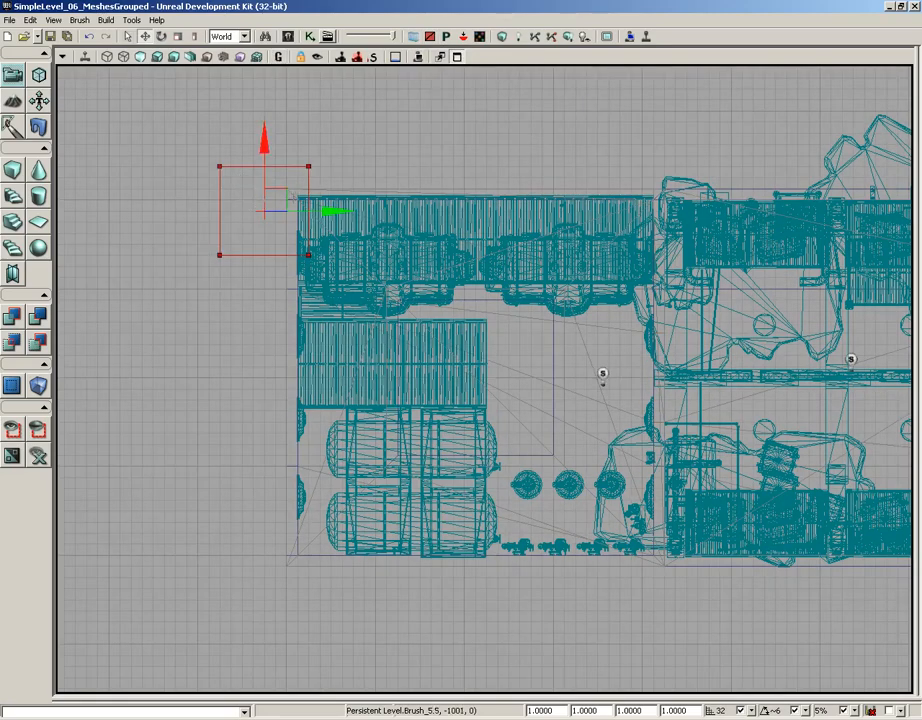
- Set the top view to Brush Wireframe and align the builder brush's upper-left corner with the level's outer corner
{"action": "mouse_move", "coordinate": [278, 189]}
{"action": "left_mouse_down"}
{"action": "mouse_move", "coordinate": [320, 218]}
{"action": "mouse_move", "coordinate": [330, 205]}
{"action": "left_mouse_up"}
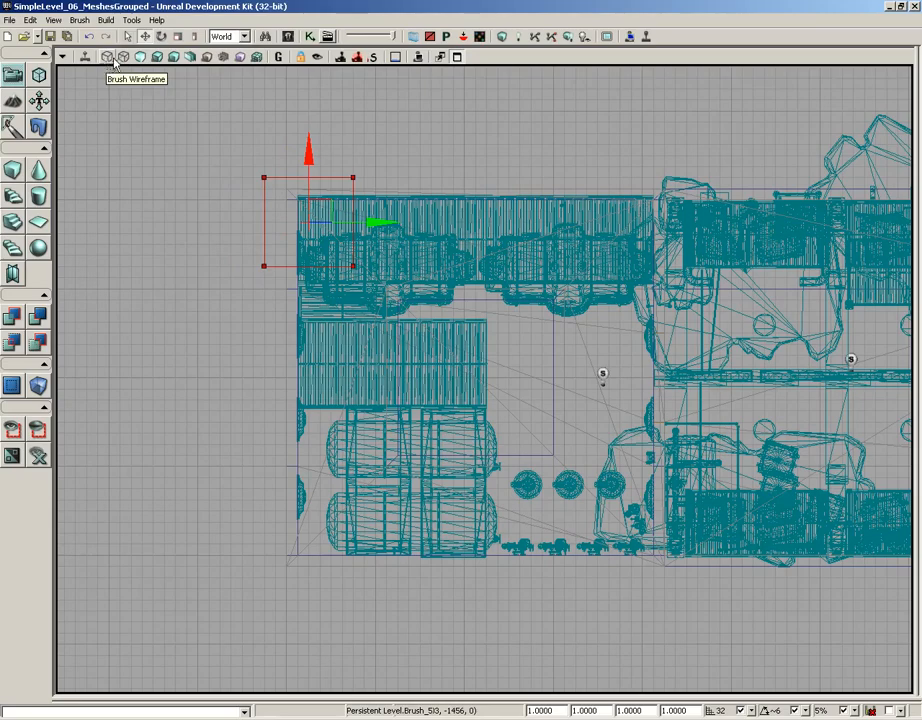
{"action": "scroll", "coordinate": [255, 128], "scroll_direction": "up", "scroll_amount": 5}
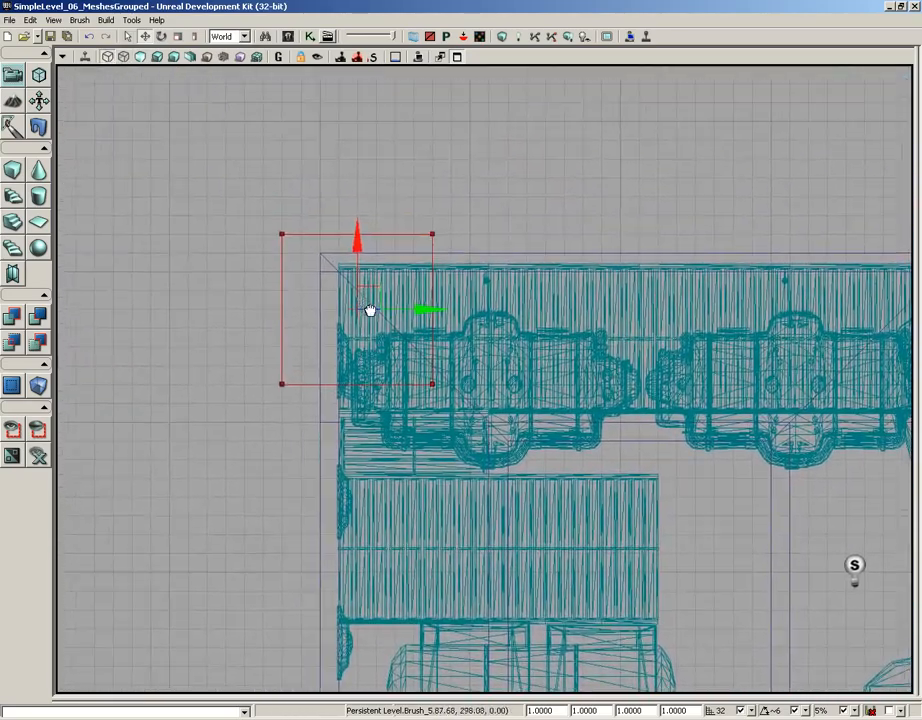
{"action": "mouse_move", "coordinate": [370, 311]}
{"action": "left_mouse_down"}
{"action": "mouse_move", "coordinate": [370, 330]}
{"action": "mouse_move", "coordinate": [407, 330]}
{"action": "left_mouse_up"}
{"action": "scroll", "coordinate": [412, 205], "scroll_direction": "down", "scroll_amount": 3}
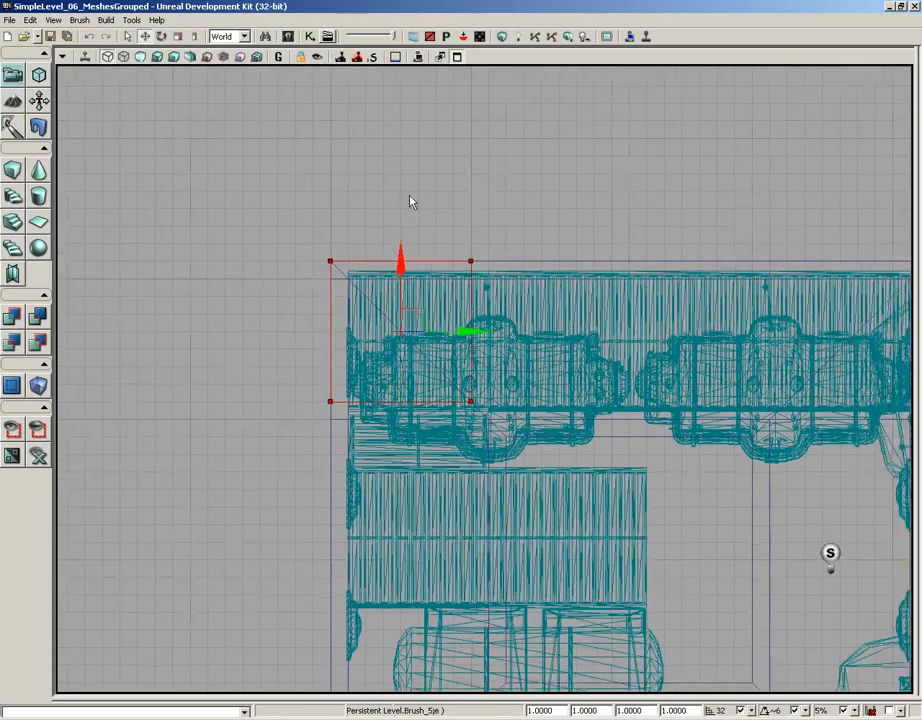
{"action": "mouse_move", "coordinate": [412, 210]}
{"action": "left_mouse_down"}
{"action": "mouse_move", "coordinate": [337, 103]}
{"action": "mouse_move", "coordinate": [250, 74]}
{"action": "left_mouse_up"}
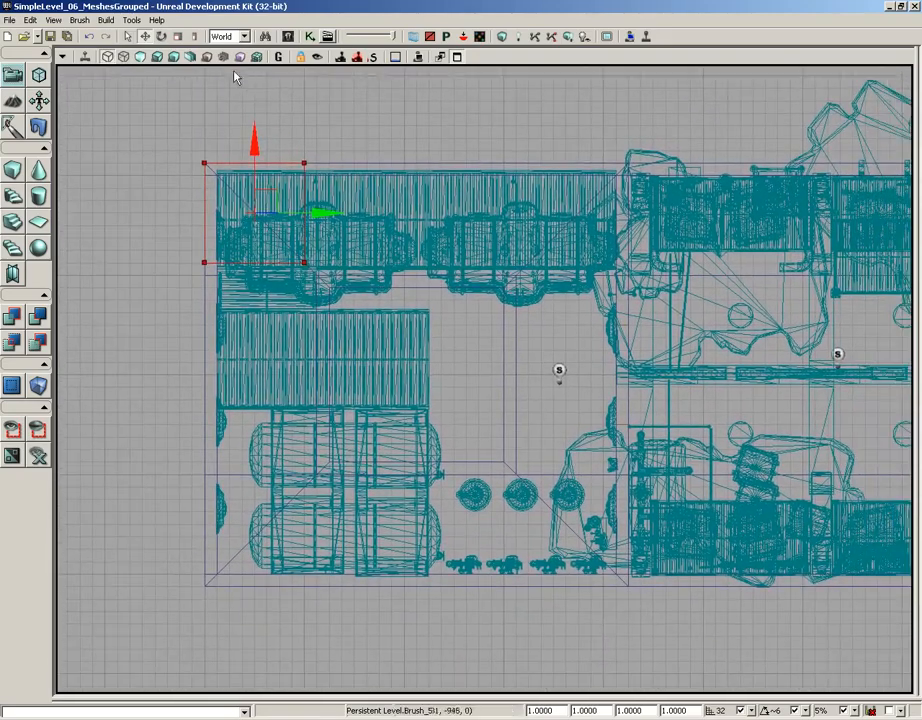
- In Geometry mode, select the builder brush's lower vertices and stretch them down to the level's lower outer edge
{"action": "left_click", "coordinate": [38, 74]}
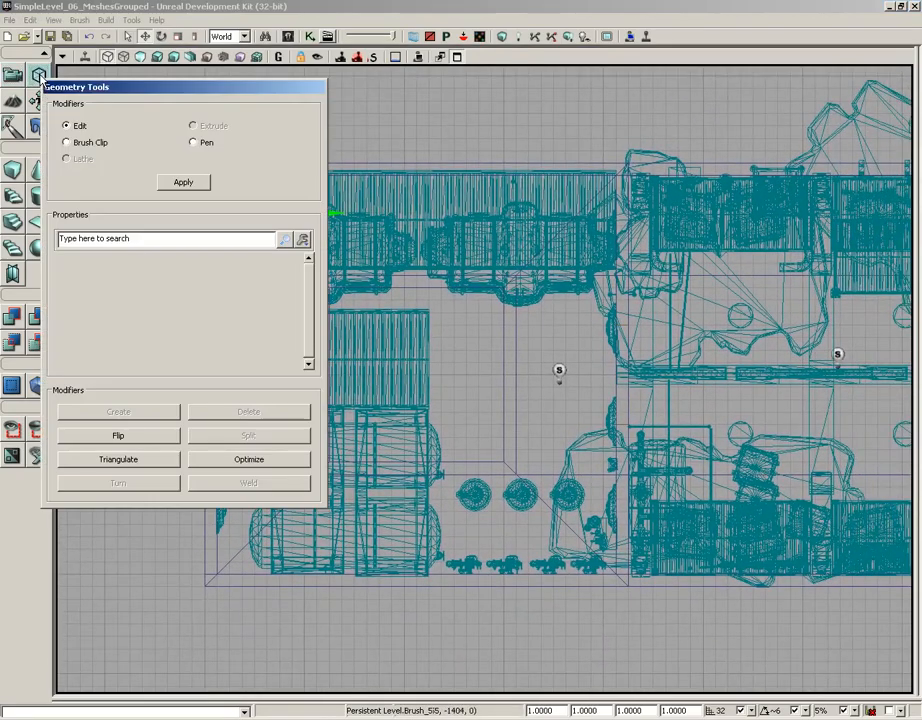
{"action": "mouse_move", "coordinate": [145, 93]}
{"action": "left_mouse_down"}
{"action": "mouse_move", "coordinate": [700, 129]}
{"action": "mouse_move", "coordinate": [691, 126]}
{"action": "left_mouse_up"}
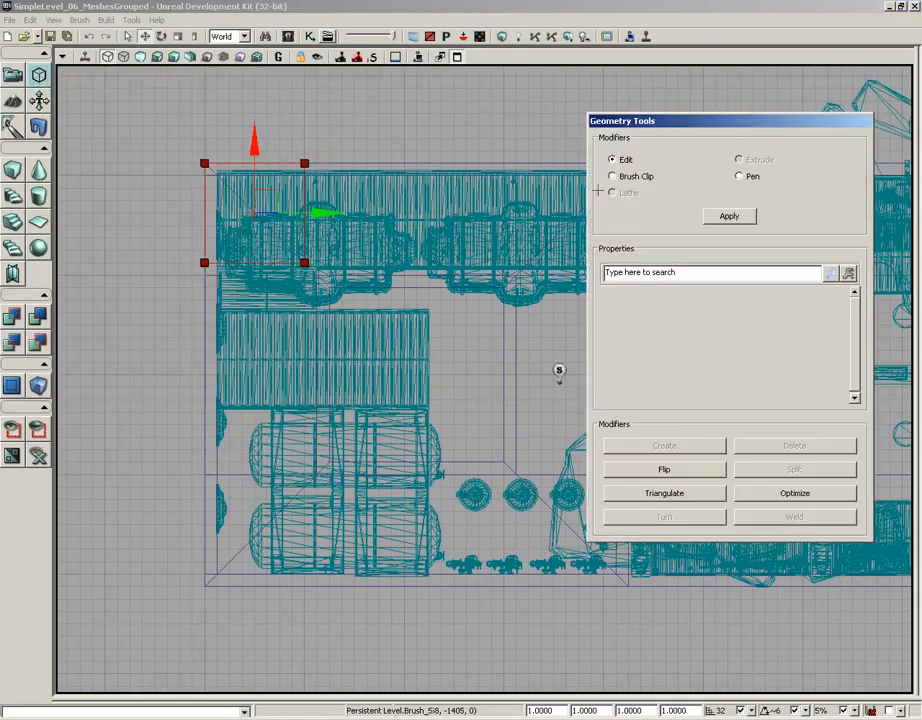
{"action": "mouse_move", "coordinate": [160, 309]}
{"action": "left_mouse_down", "text": "ctrl+alt"}
{"action": "mouse_move", "coordinate": [294, 284]}
{"action": "mouse_move", "coordinate": [319, 245]}
{"action": "left_mouse_up", "text": "ctrl+alt"}
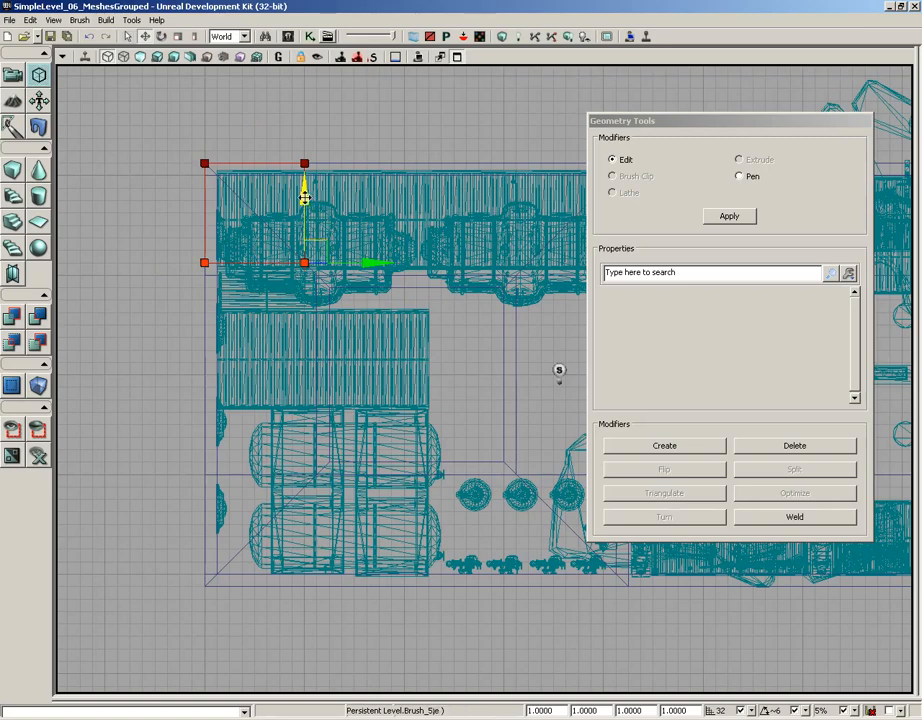
{"action": "mouse_move", "coordinate": [307, 199]}
{"action": "left_mouse_down"}
{"action": "mouse_move", "coordinate": [315, 538]}
{"action": "mouse_move", "coordinate": [315, 526]}
{"action": "left_mouse_up"}
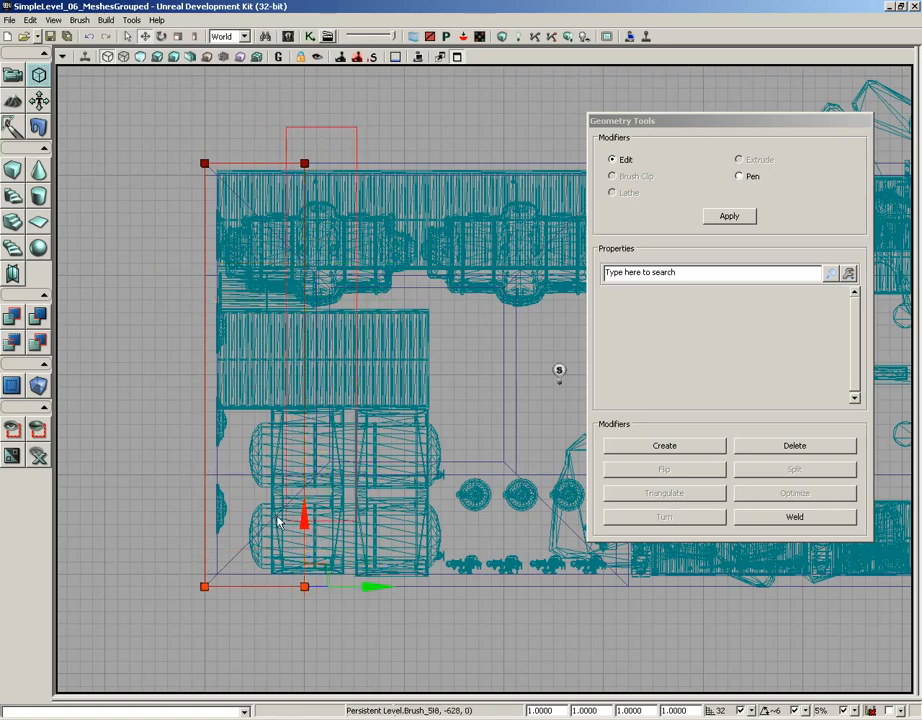
- Select the builder brush's right-hand vertices in the top view and stretch them to the level's far right outer edge
{"action": "left_click", "coordinate": [304, 163], "text": "ctrl"}
{"action": "scroll", "coordinate": [414, 241], "scroll_direction": "down", "scroll_amount": 5}
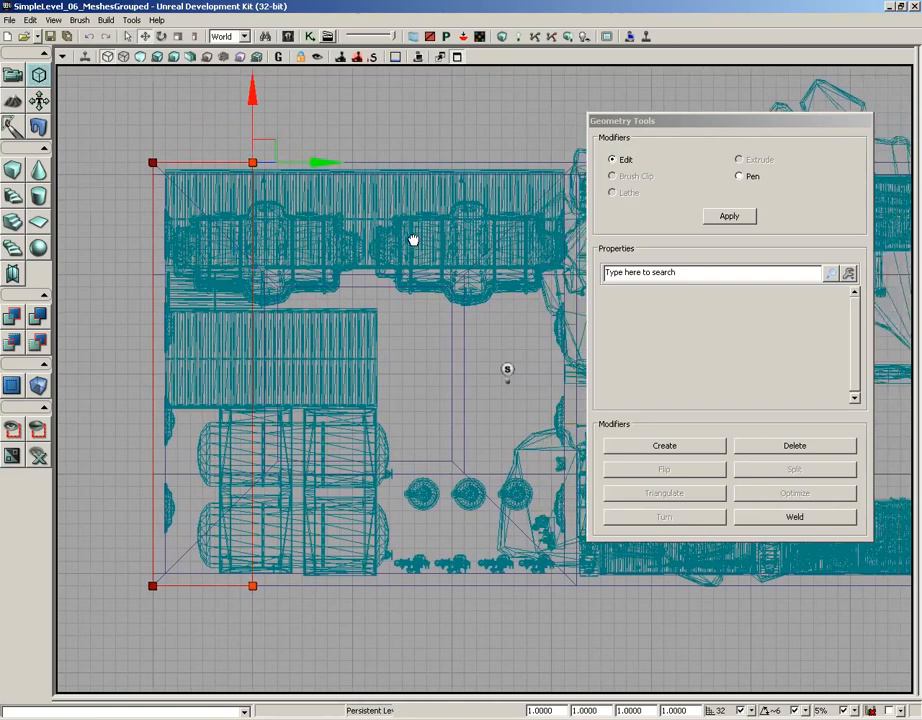
{"action": "left_click_drag", "start_coordinate": [484, 273], "coordinate": [630, 278]}
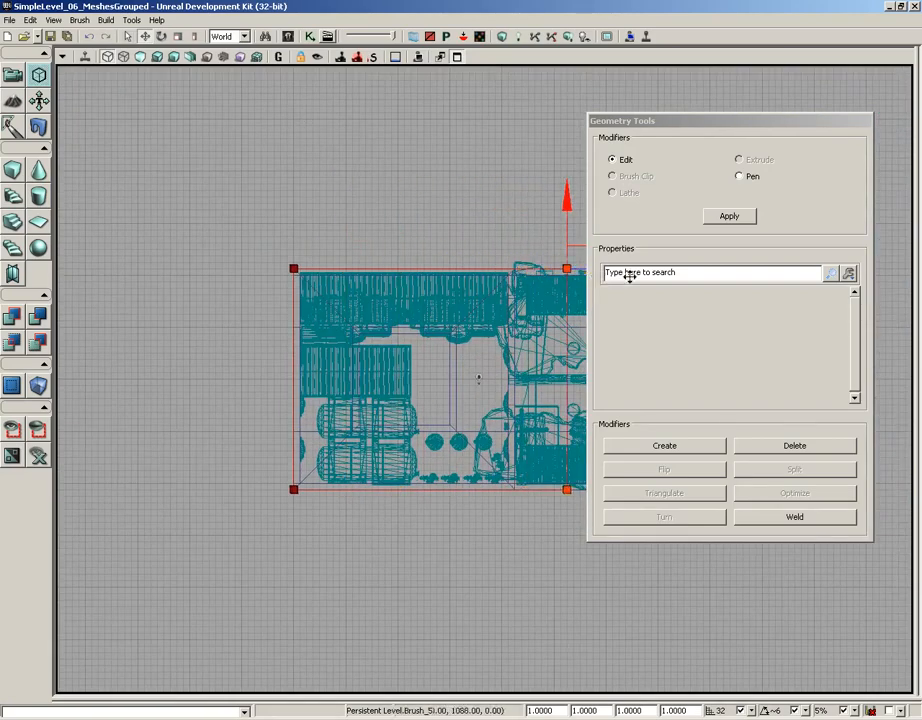
{"action": "mouse_move", "coordinate": [500, 247]}
{"action": "right_mouse_down"}
{"action": "mouse_move", "coordinate": [416, 230]}
{"action": "mouse_move", "coordinate": [189, 228]}
{"action": "right_mouse_up"}
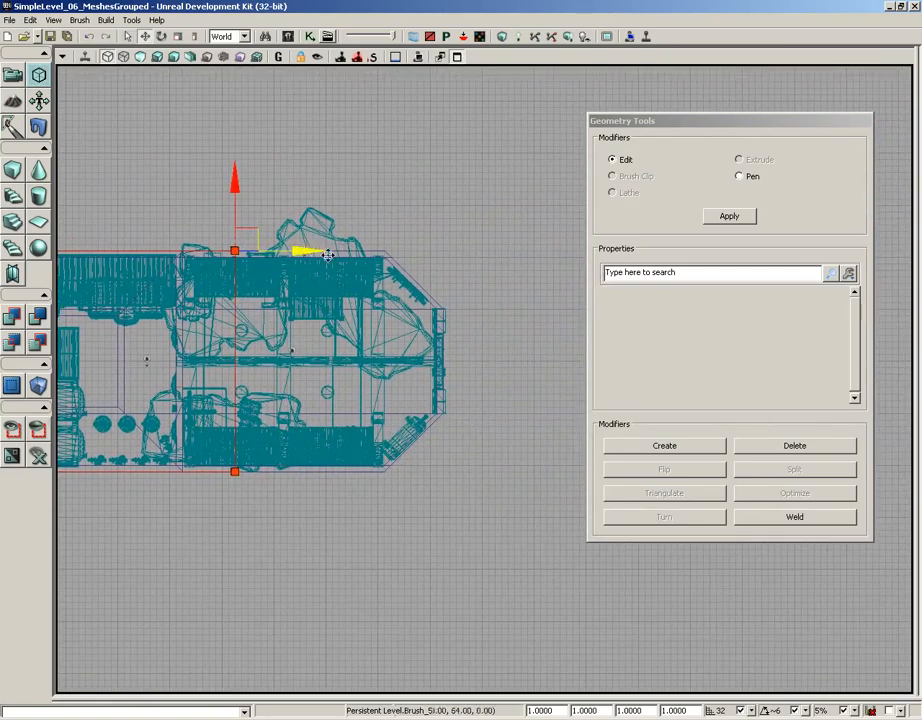
{"action": "left_click_drag", "start_coordinate": [310, 248], "coordinate": [493, 276]}
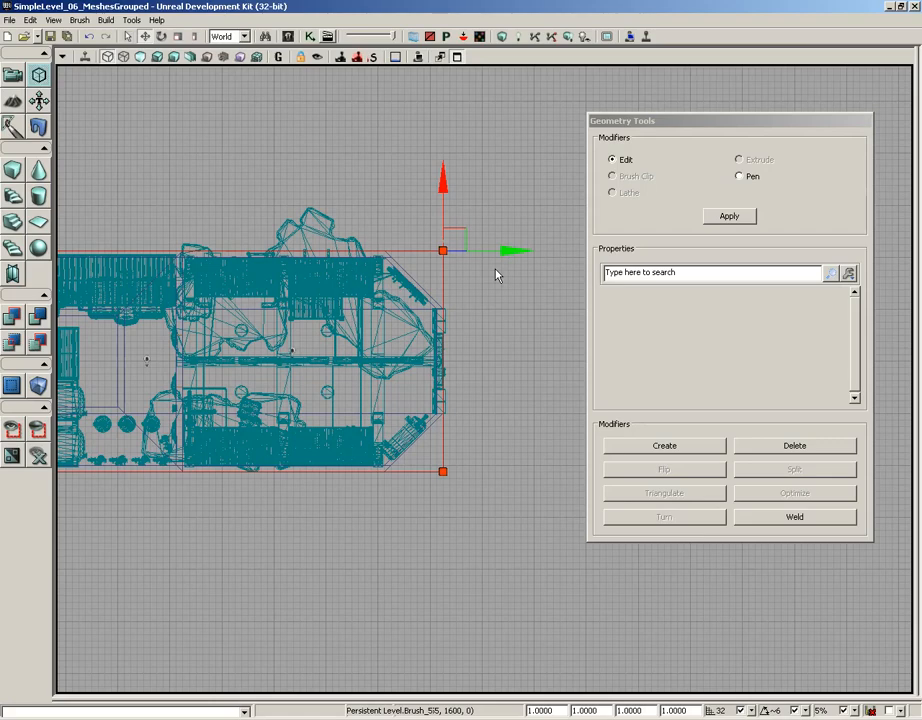
- Restore the four-view layout, maximize the X-Z elevation view and frame the whole brush and level clear of the Geometry Tools window
{"action": "left_click", "coordinate": [456, 57]}
{"action": "left_click_drag", "start_coordinate": [714, 119], "coordinate": [224, 102]}
{"action": "scroll", "coordinate": [678, 287], "scroll_direction": "down", "scroll_amount": 12}
{"action": "right_click_drag", "start_coordinate": [678, 287], "coordinate": [803, 274]}
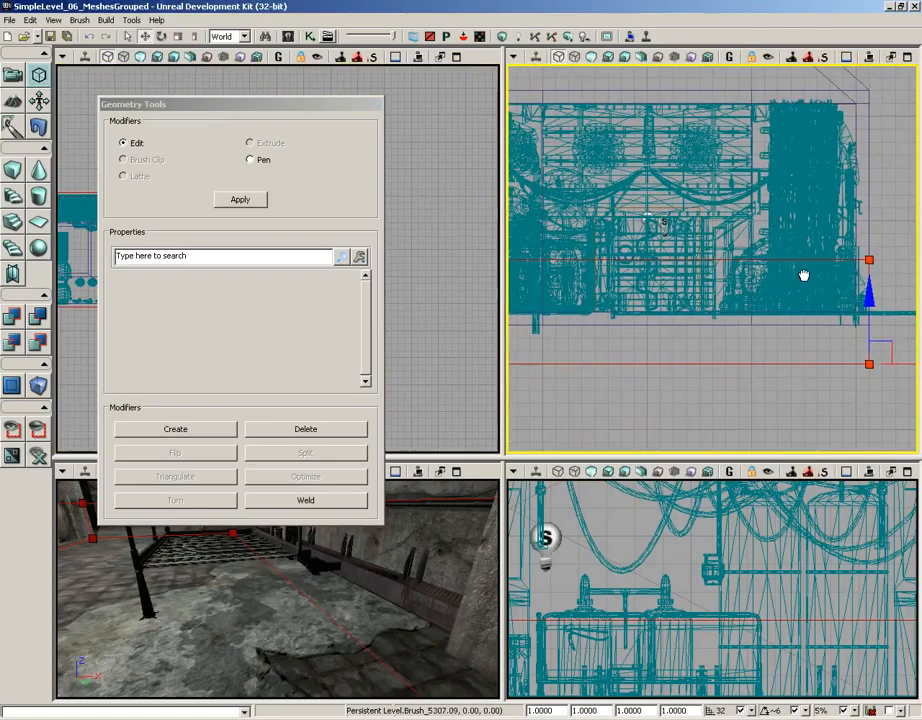
{"action": "left_click", "coordinate": [907, 57]}
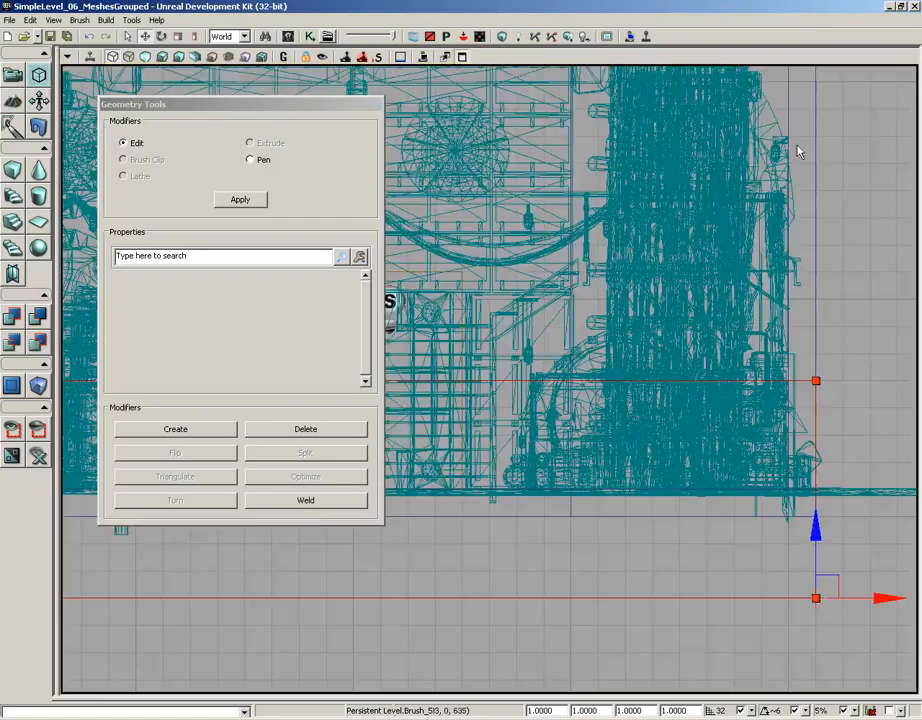
{"action": "scroll", "coordinate": [626, 154], "scroll_direction": "down", "scroll_amount": 5}
{"action": "scroll", "coordinate": [626, 154], "scroll_direction": "down", "scroll_amount": 1}
{"action": "left_click_drag", "start_coordinate": [271, 104], "coordinate": [788, 148]}
{"action": "right_click_drag", "start_coordinate": [449, 225], "coordinate": [370, 224]}
{"action": "scroll", "coordinate": [370, 224], "scroll_direction": "up", "scroll_amount": 1}
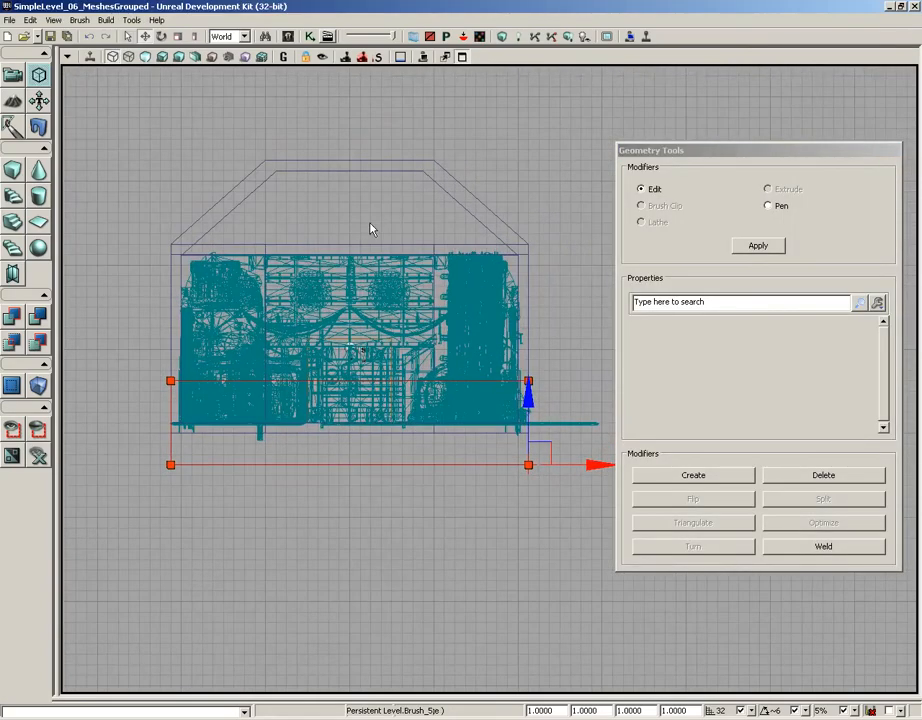
- Cycle Game View to redraw the outlines, reselect the builder brush and raise it until its base meets the level's lower outer edge
{"action": "left_click", "coordinate": [335, 541]}
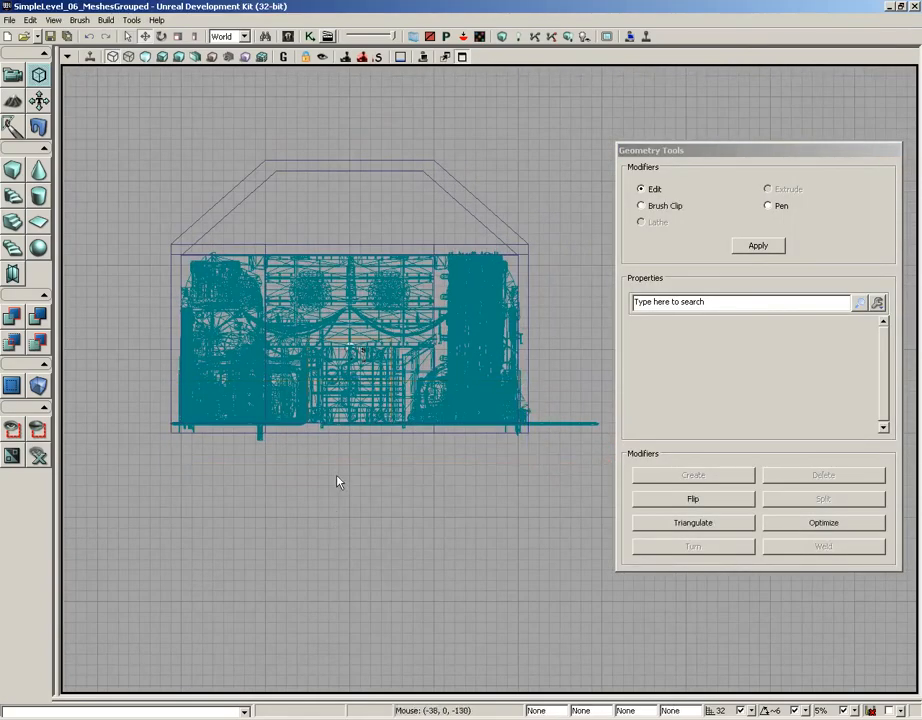
{"action": "left_click", "coordinate": [284, 57]}
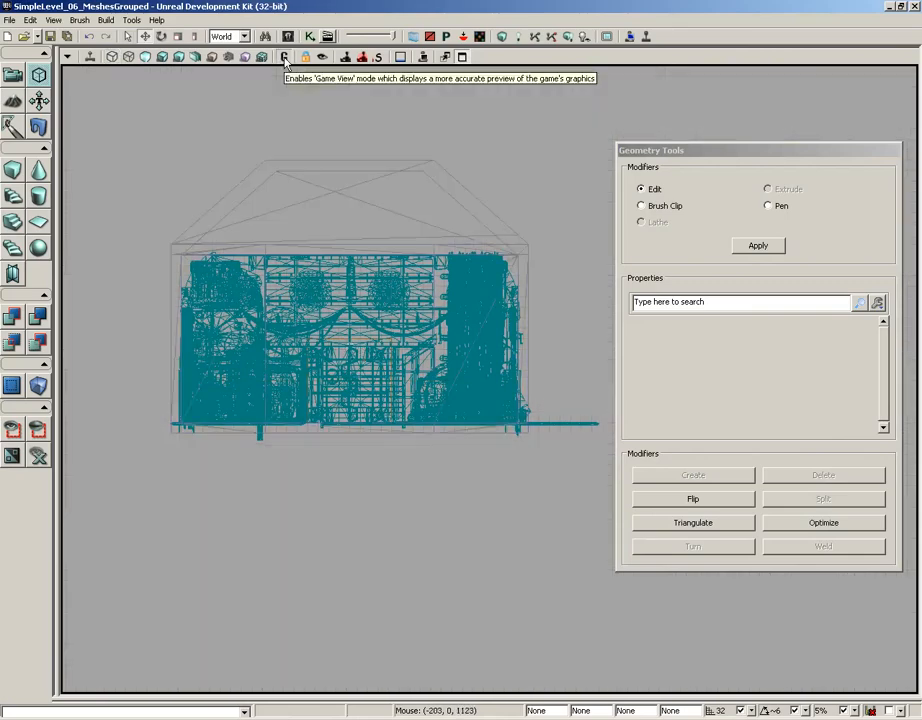
{"action": "left_click", "coordinate": [284, 57]}
{"action": "left_click", "coordinate": [366, 464]}
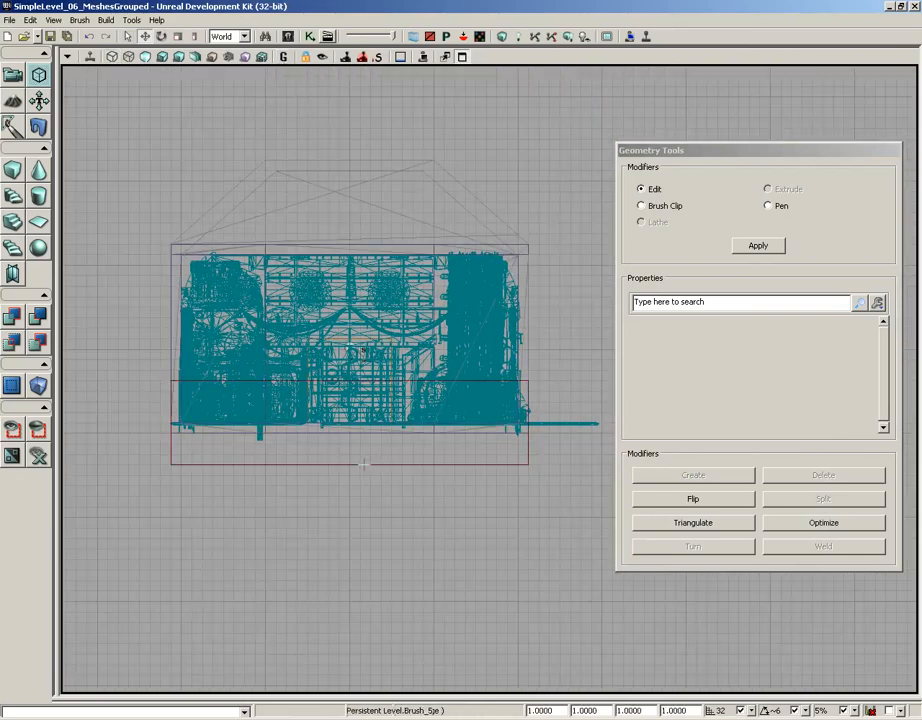
{"action": "left_click_drag", "start_coordinate": [487, 358], "coordinate": [487, 328]}
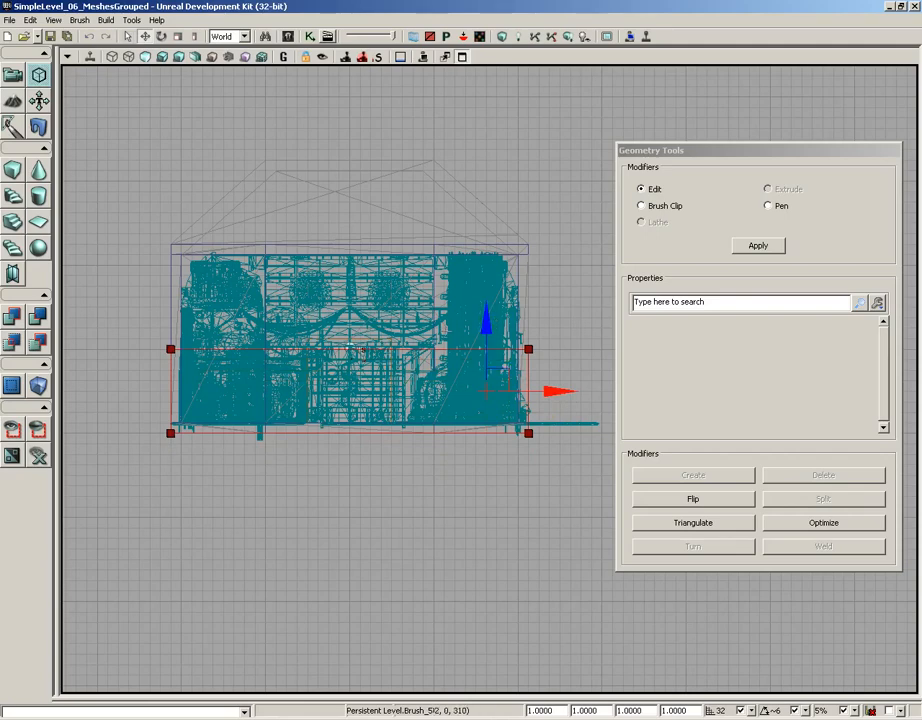
- Select the builder brush's upper vertices, stretch them up to the level's outer roof line and return to Camera Mode
{"action": "mouse_move", "coordinate": [119, 321]}
{"action": "left_mouse_down", "text": "ctrl+alt"}
{"action": "mouse_move", "coordinate": [252, 341]}
{"action": "mouse_move", "coordinate": [677, 341]}
{"action": "left_mouse_up", "text": "ctrl+alt"}
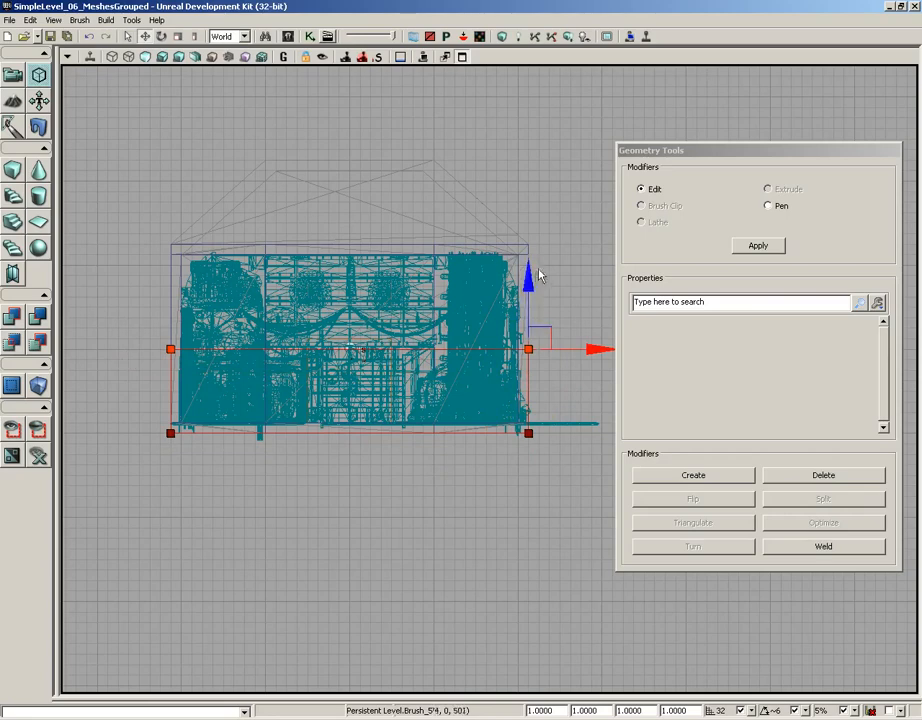
{"action": "mouse_move", "coordinate": [528, 273]}
{"action": "left_mouse_down"}
{"action": "mouse_move", "coordinate": [540, 67]}
{"action": "mouse_move", "coordinate": [540, 78]}
{"action": "left_mouse_up"}
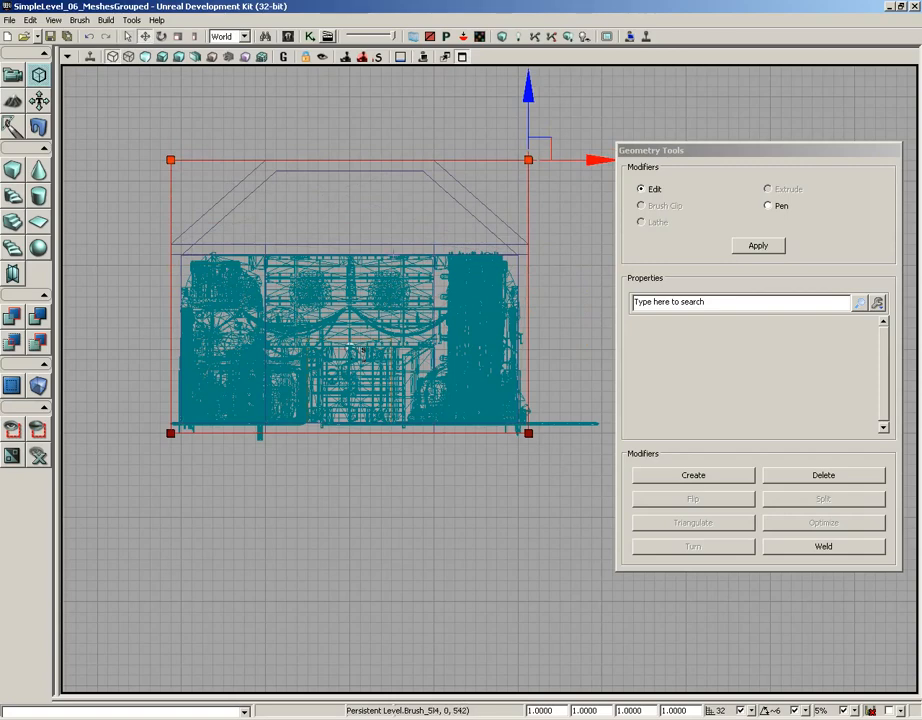
{"action": "left_click", "coordinate": [12, 76]}
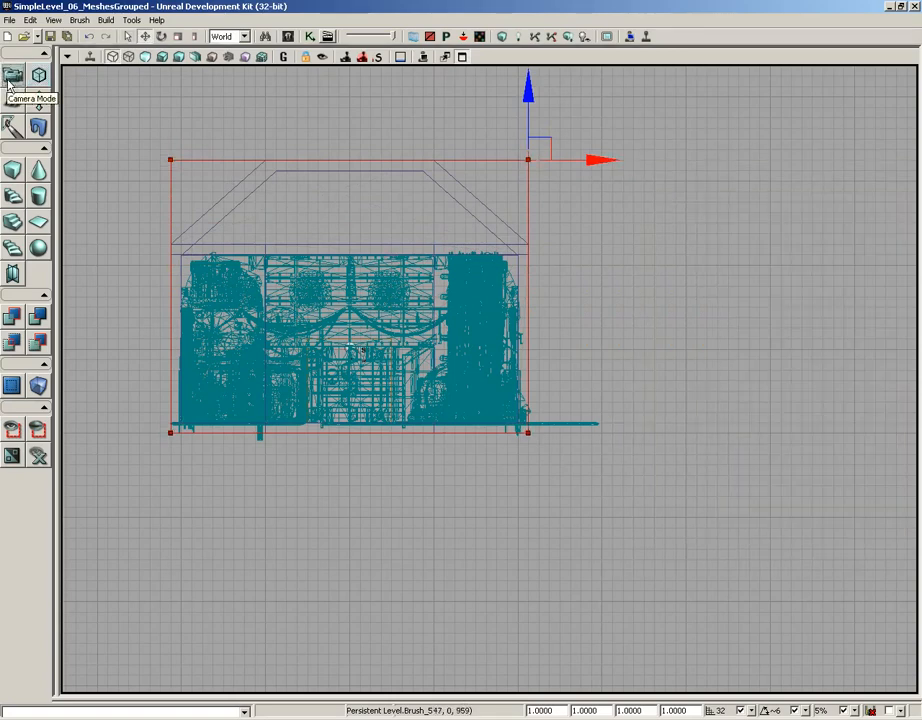
- Add a LightmassImportanceVolume from the builder brush, move the brush away from the level and select the new volume
{"action": "right_click", "coordinate": [39, 385]}
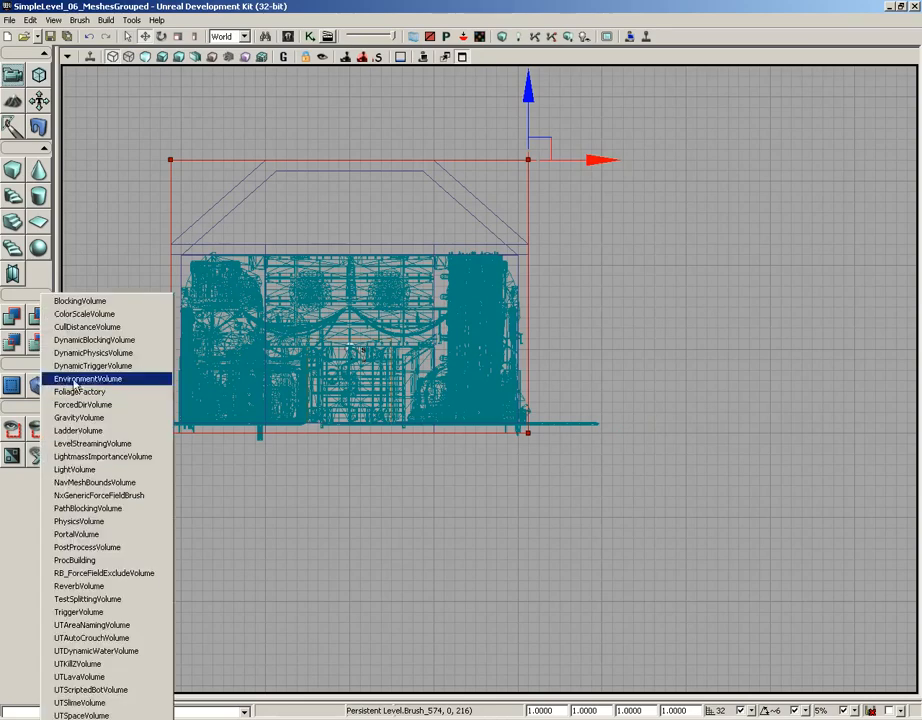
{"action": "left_click", "coordinate": [100, 456]}
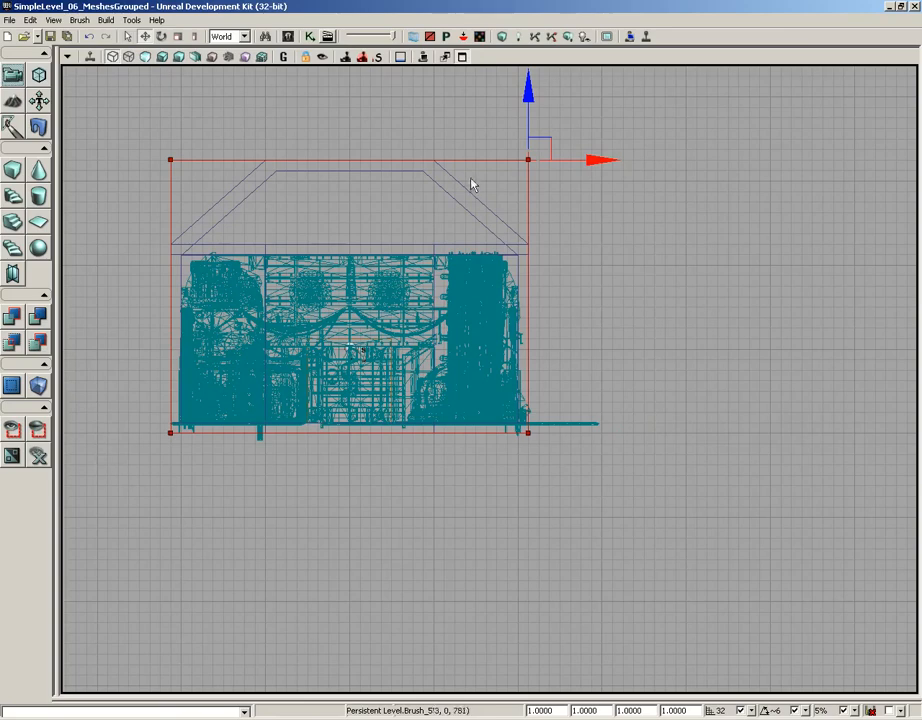
{"action": "mouse_move", "coordinate": [539, 140]}
{"action": "left_mouse_down"}
{"action": "mouse_move", "coordinate": [603, 235]}
{"action": "mouse_move", "coordinate": [862, 420]}
{"action": "mouse_move", "coordinate": [850, 506]}
{"action": "left_mouse_up"}
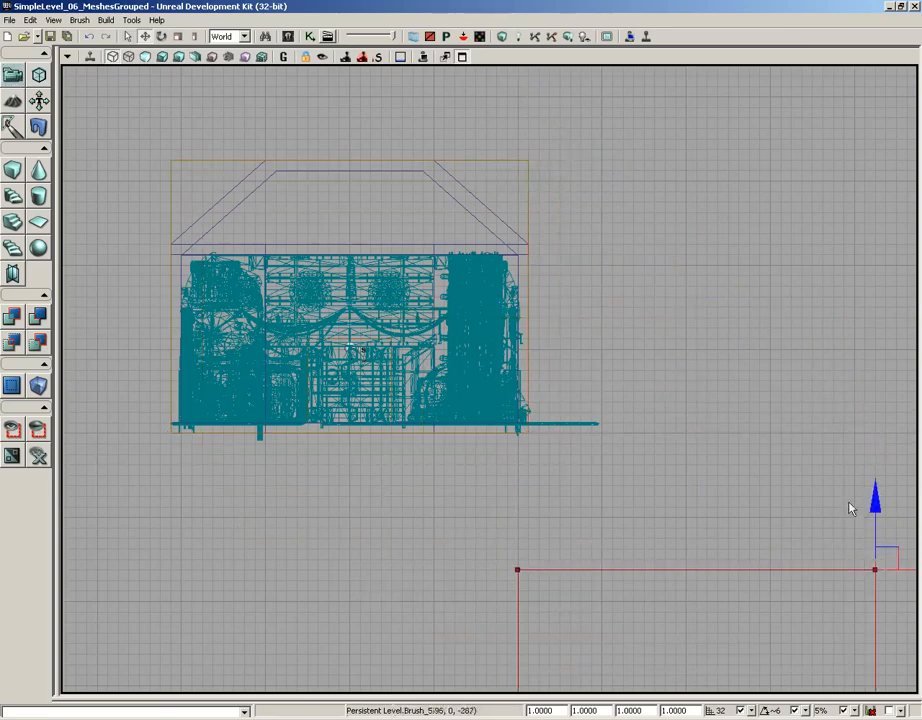
{"action": "left_click", "coordinate": [527, 178]}
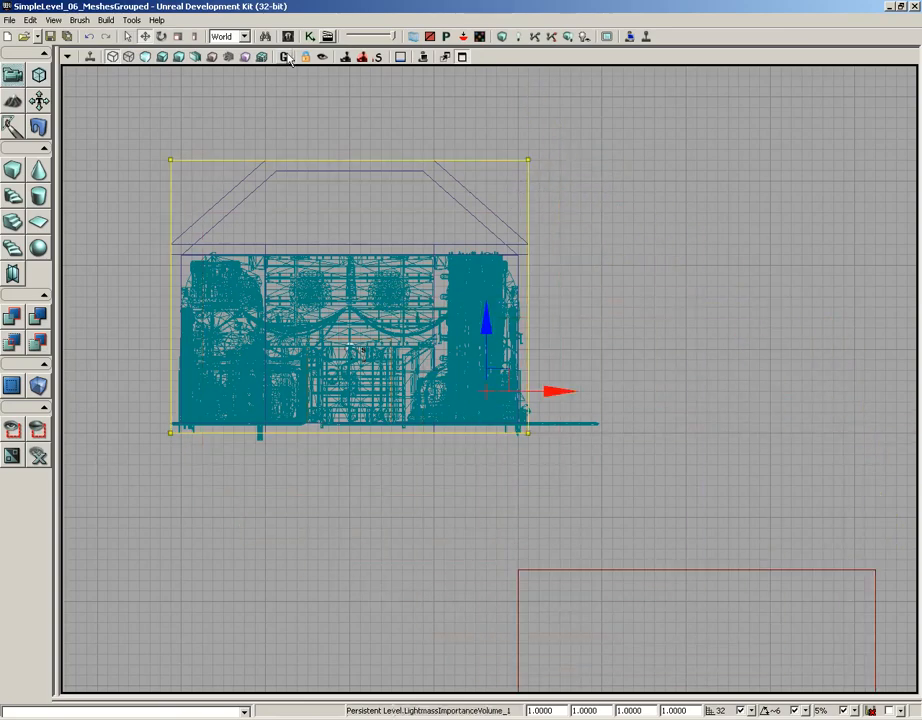
- Restore the four-view layout, maximize the perspective view looking along the large room and run Build All on the level
{"action": "left_click", "coordinate": [461, 57]}
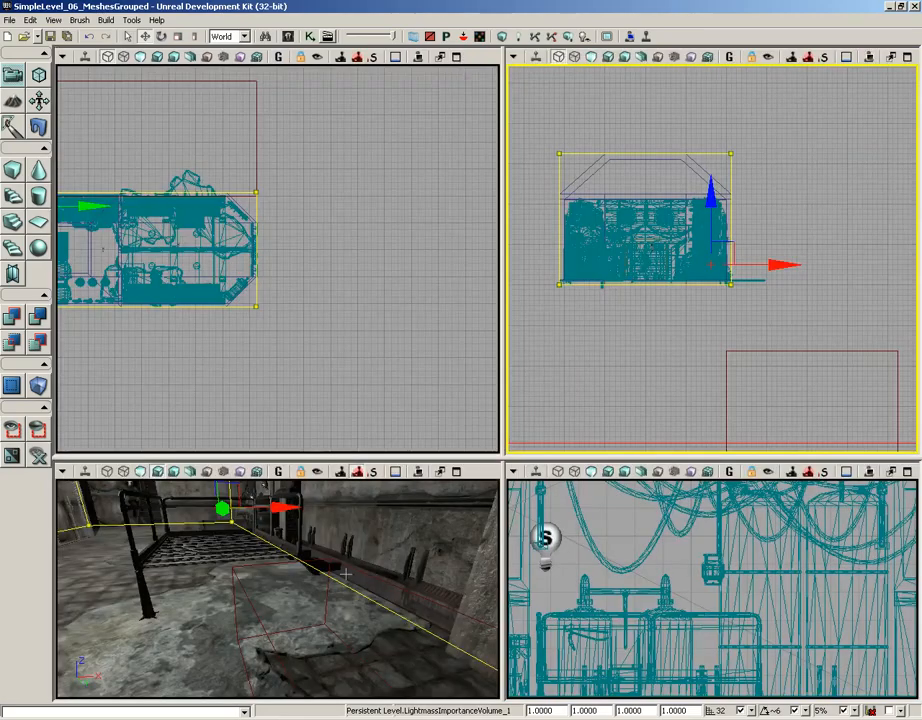
{"action": "mouse_move", "coordinate": [341, 570]}
{"action": "left_mouse_down"}
{"action": "mouse_move", "coordinate": [328, 530]}
{"action": "mouse_move", "coordinate": [275, 480]}
{"action": "left_mouse_up"}
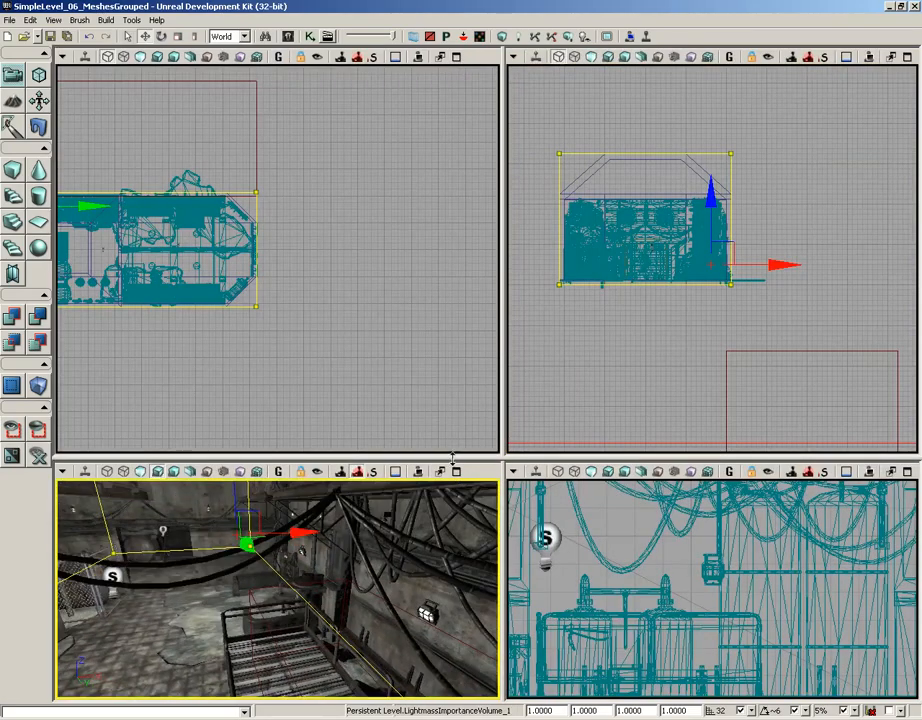
{"action": "left_click_drag", "start_coordinate": [453, 457], "coordinate": [459, 290]}
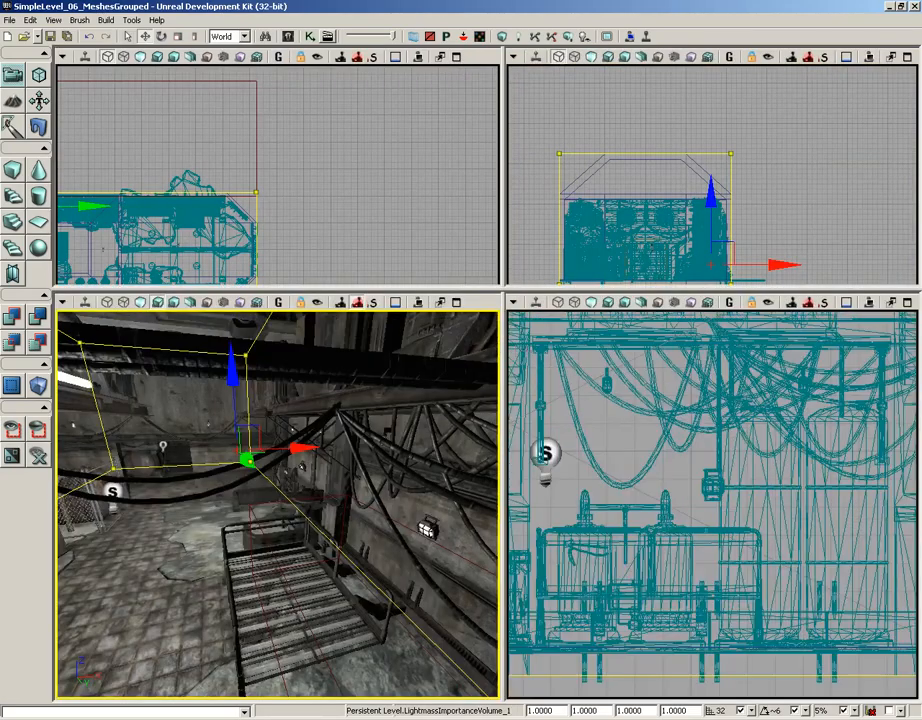
{"action": "left_click", "coordinate": [457, 303]}
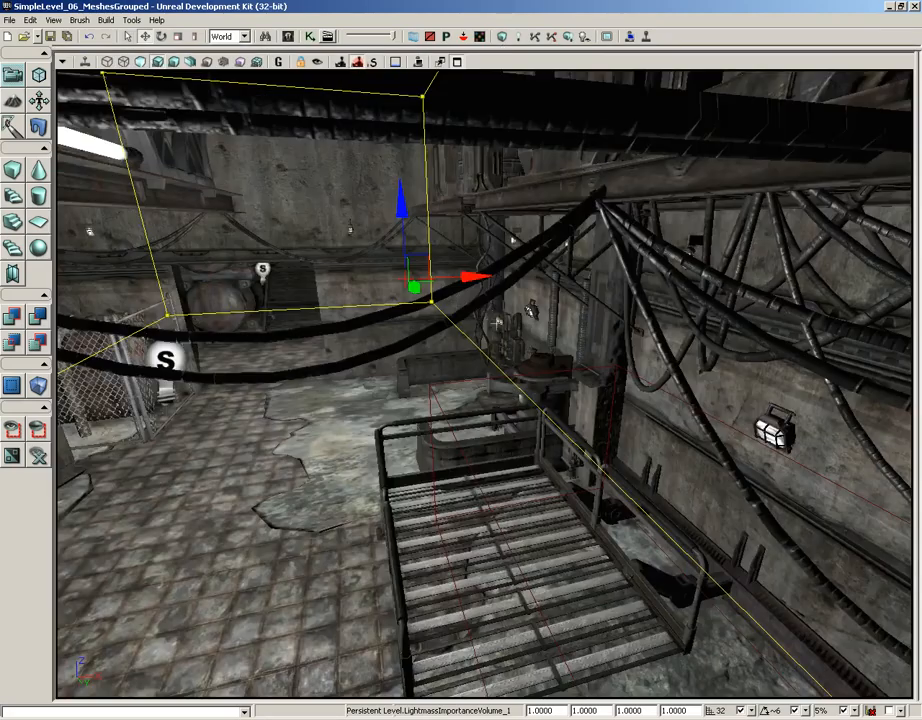
{"action": "left_click_drag", "start_coordinate": [498, 321], "coordinate": [494, 321]}
{"action": "right_click_drag", "start_coordinate": [494, 321], "coordinate": [369, 305]}
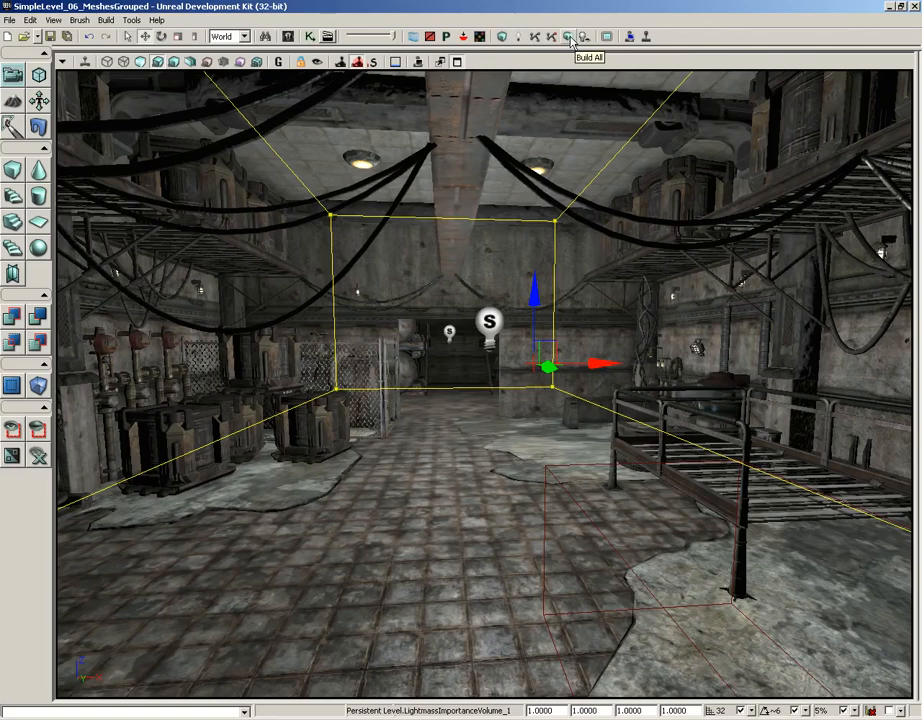
{"action": "left_click", "coordinate": [569, 37]}
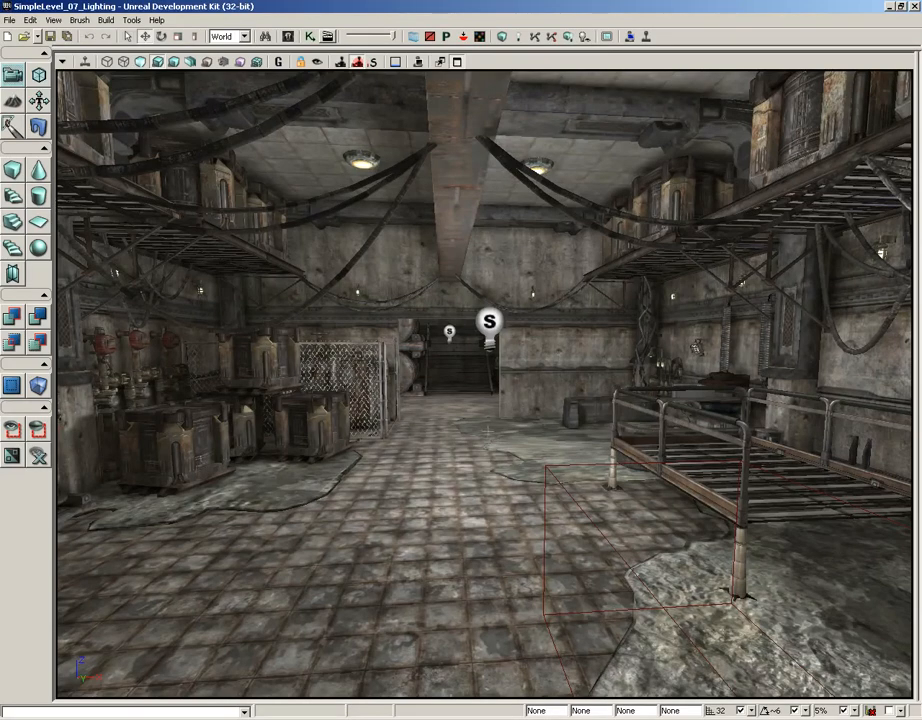
- Fly through both rooms of SimpleLevel_07_Lighting to examine the built lighting on the walls, crates, tanks and floor
{"action": "right_click_drag", "start_coordinate": [482, 427], "coordinate": [333, 440]}
{"action": "left_click_drag", "start_coordinate": [333, 440], "coordinate": [440, 170]}
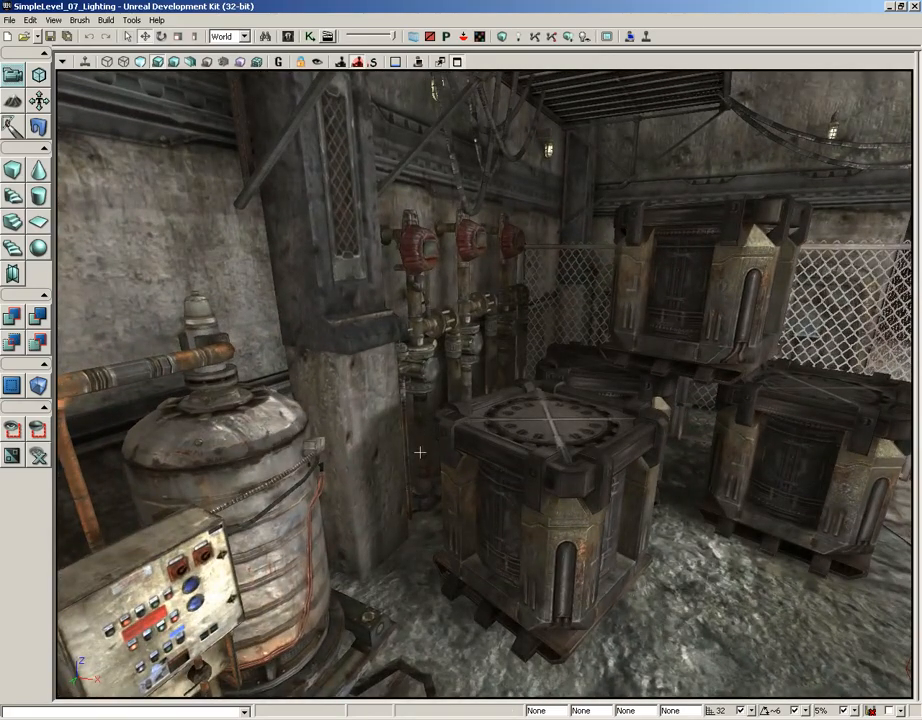
{"action": "left_click_drag", "start_coordinate": [420, 472], "coordinate": [445, 515]}
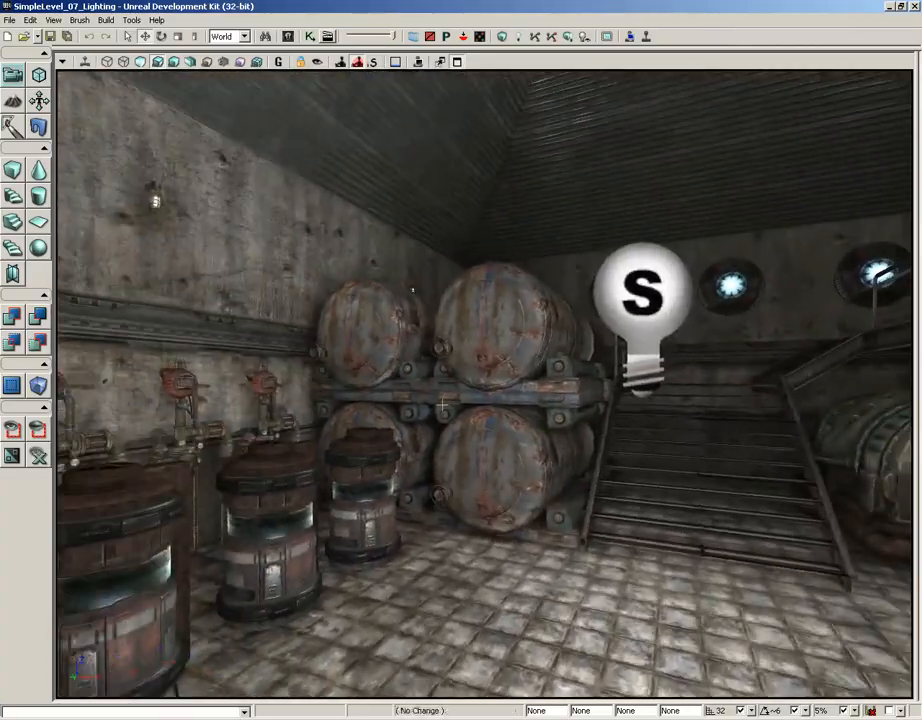
{"action": "left_click_drag", "start_coordinate": [443, 401], "coordinate": [445, 301]}
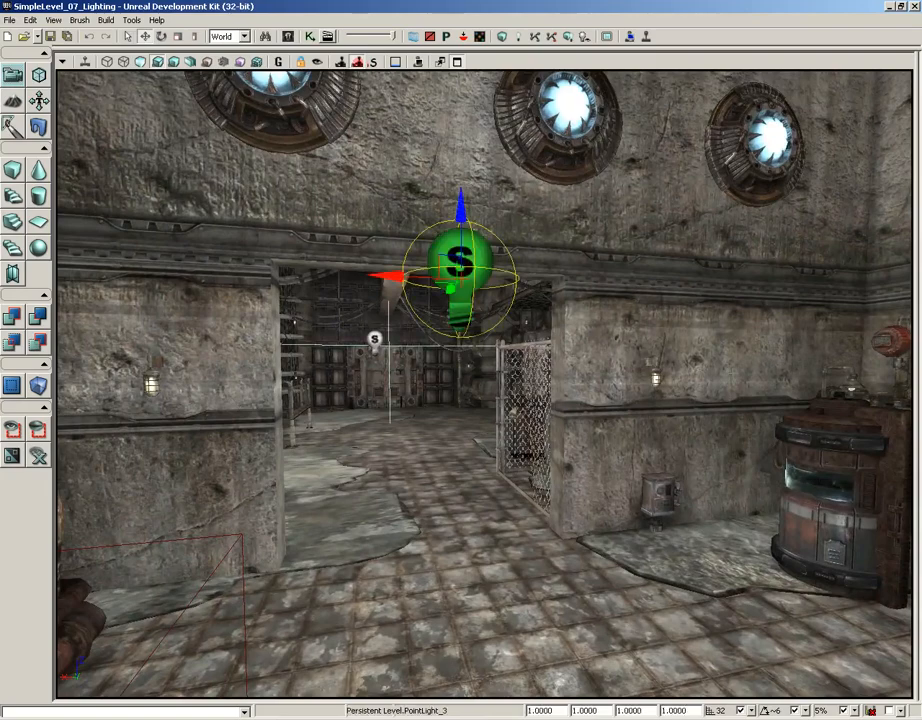
{"action": "left_click_drag", "start_coordinate": [465, 490], "coordinate": [133, 430]}
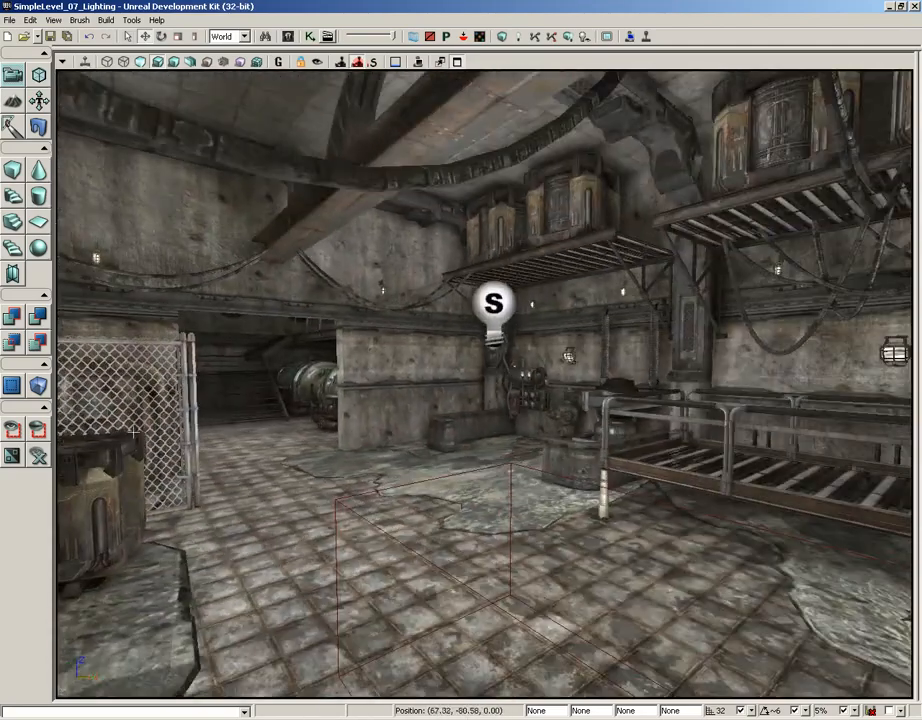
- Raise the large room's point light slightly, restore the four-view layout and frame the level with the light's radius in the top view
{"action": "left_click_drag", "start_coordinate": [497, 248], "coordinate": [497, 213]}
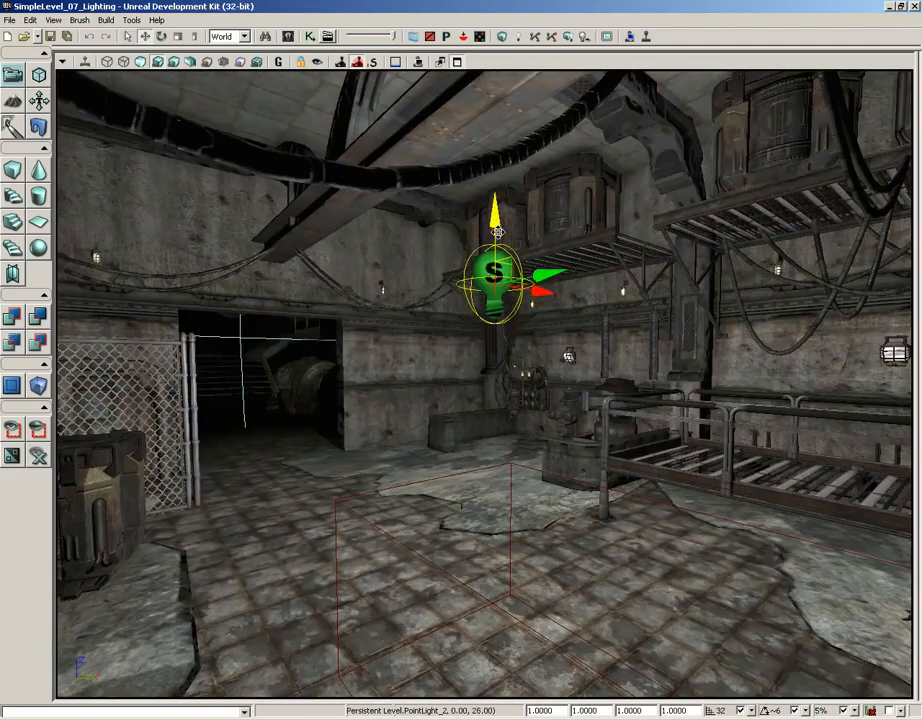
{"action": "left_click_drag", "start_coordinate": [341, 380], "coordinate": [457, 68]}
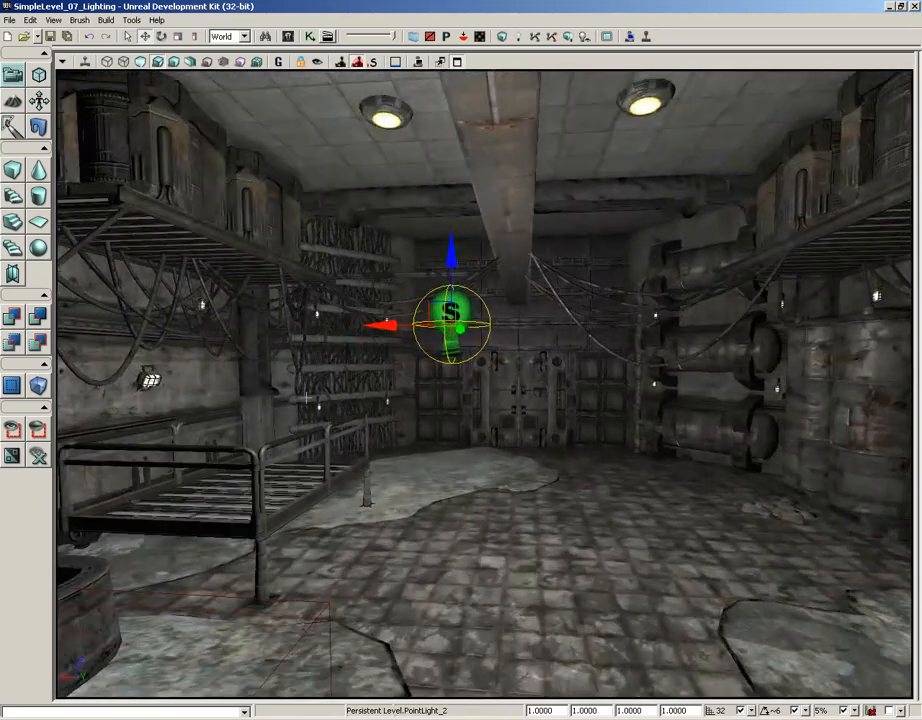
{"action": "left_click", "coordinate": [457, 66]}
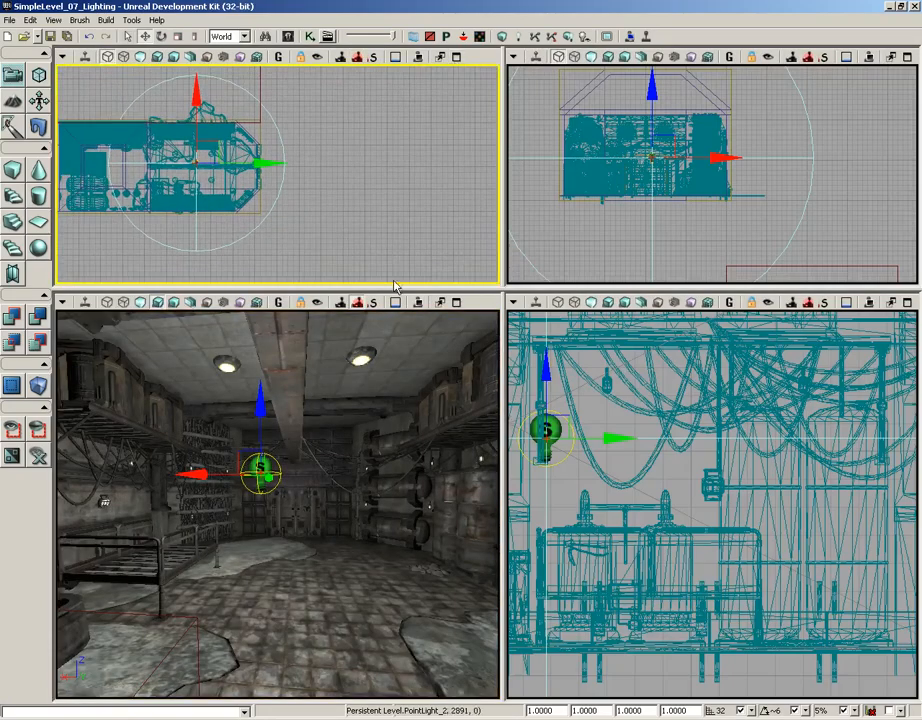
{"action": "left_click_drag", "start_coordinate": [395, 290], "coordinate": [391, 425]}
{"action": "left_click_drag", "start_coordinate": [401, 298], "coordinate": [437, 311]}
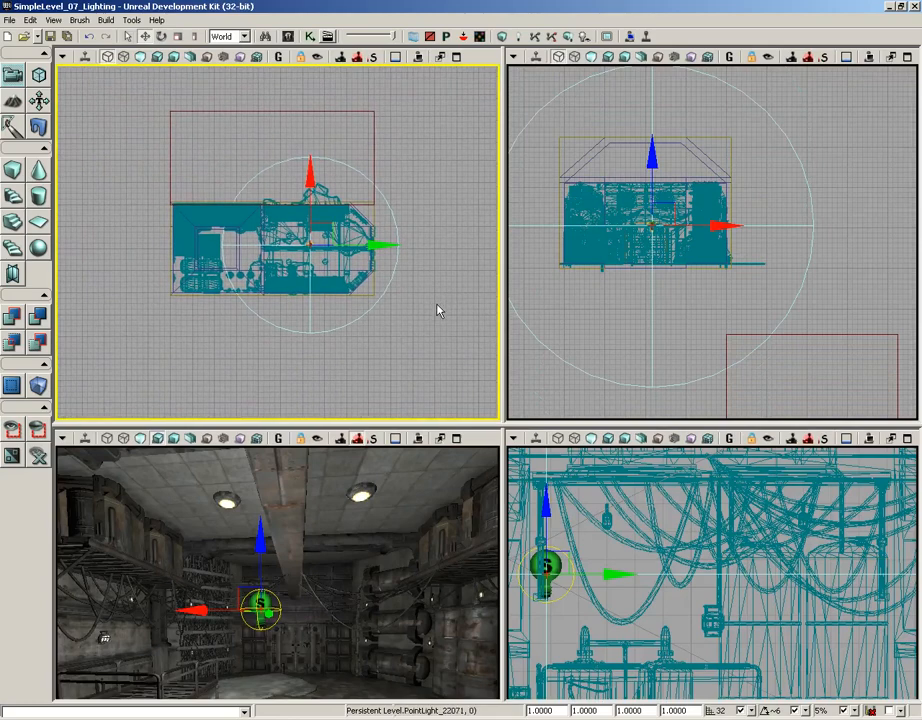
- Open the selected point light's properties and expand its Light Component down to the PointLightComponent settings
{"action": "key", "text": "F4"}
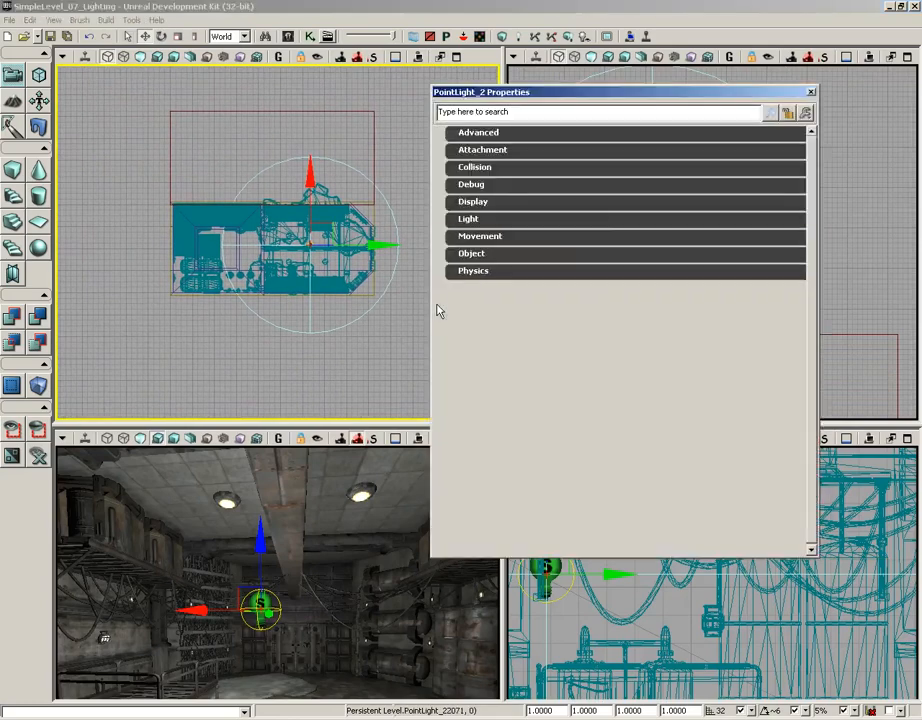
{"action": "left_click", "coordinate": [480, 220]}
{"action": "left_click", "coordinate": [472, 236]}
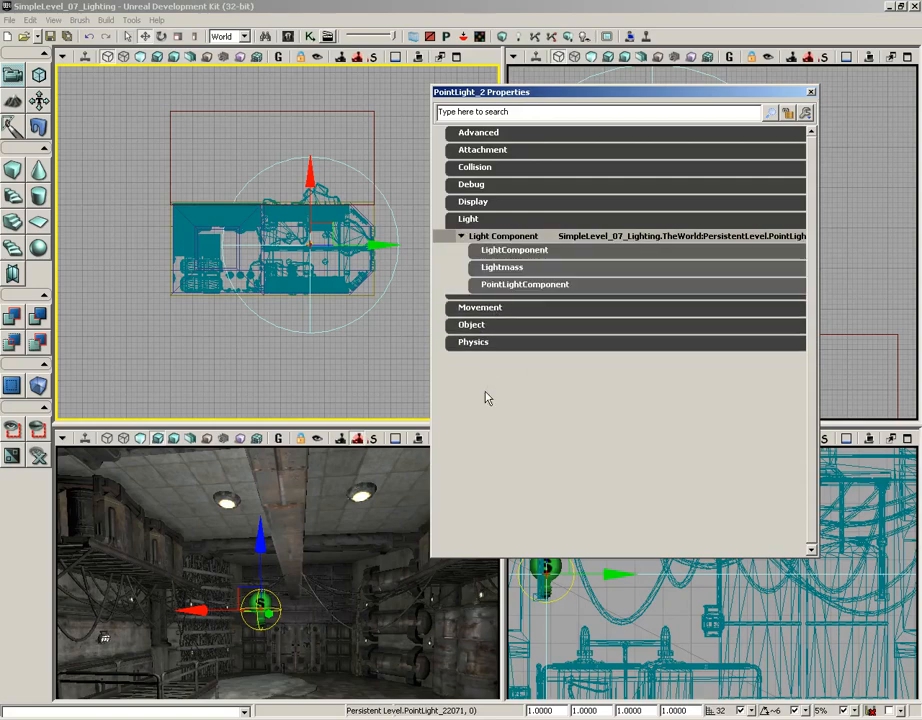
{"action": "left_click", "coordinate": [505, 286]}
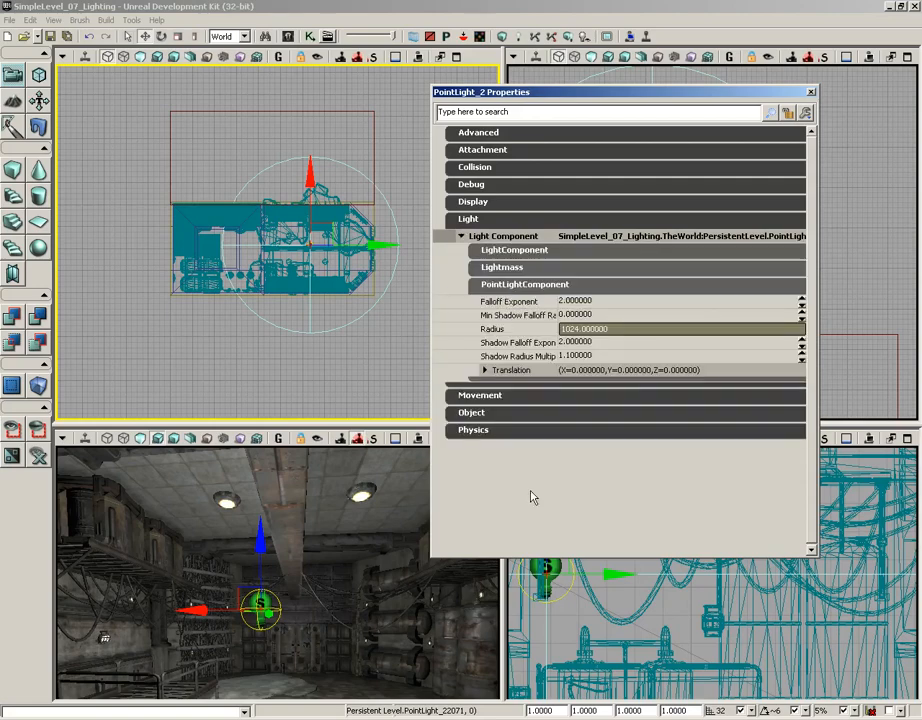
- Set the point light's radius to 1600 and move the light toward the smaller room so its radius encloses the level
{"action": "left_click", "coordinate": [595, 329]}
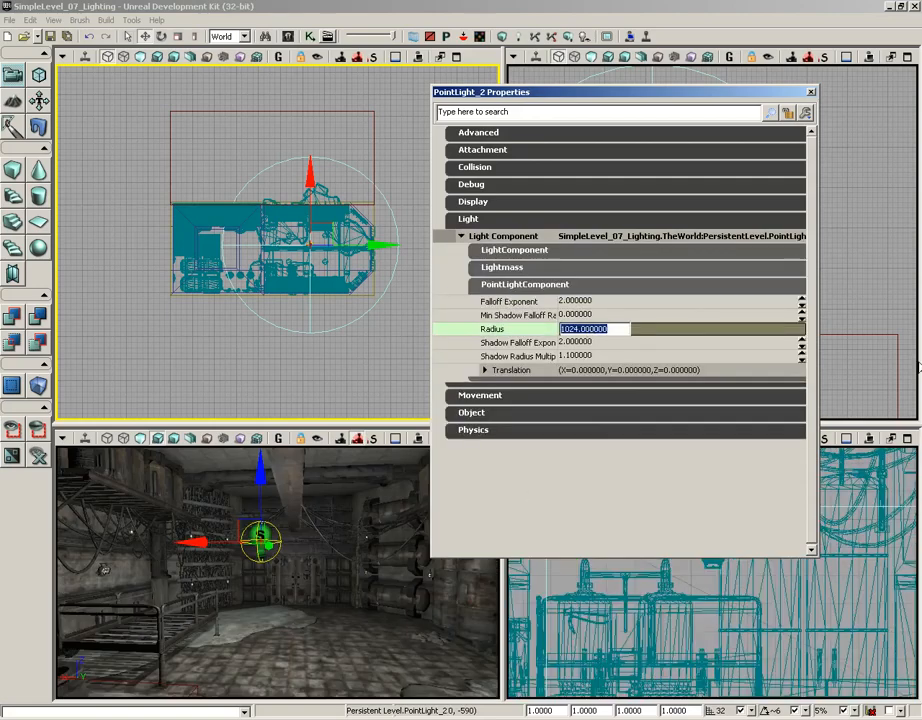
{"action": "type", "text": "1600"}
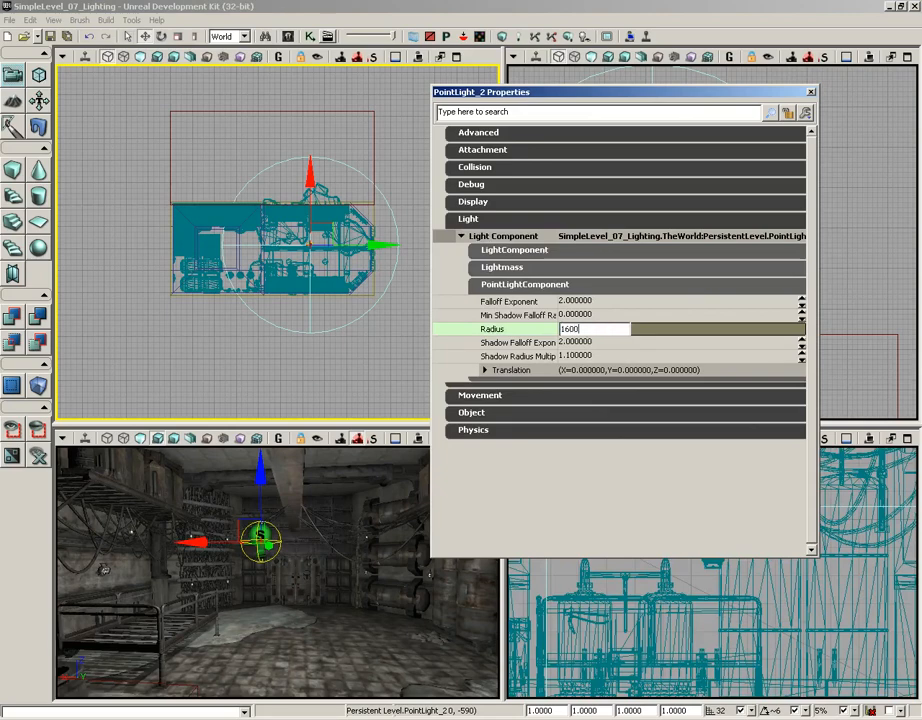
{"action": "key", "text": "Return"}
{"action": "left_click_drag", "start_coordinate": [155, 356], "coordinate": [135, 350]}
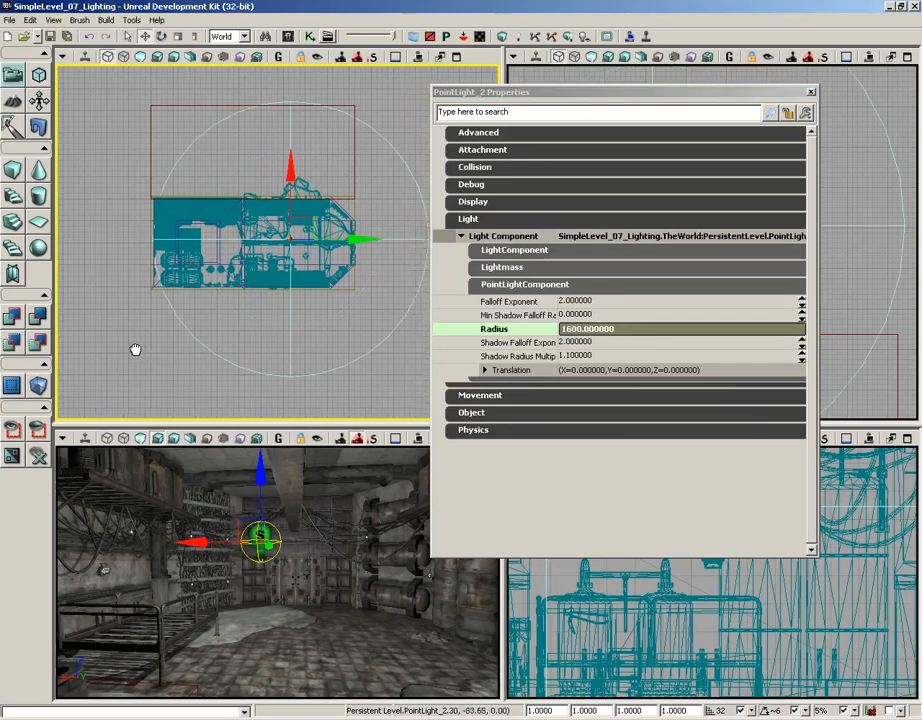
{"action": "left_click_drag", "start_coordinate": [346, 228], "coordinate": [324, 230]}
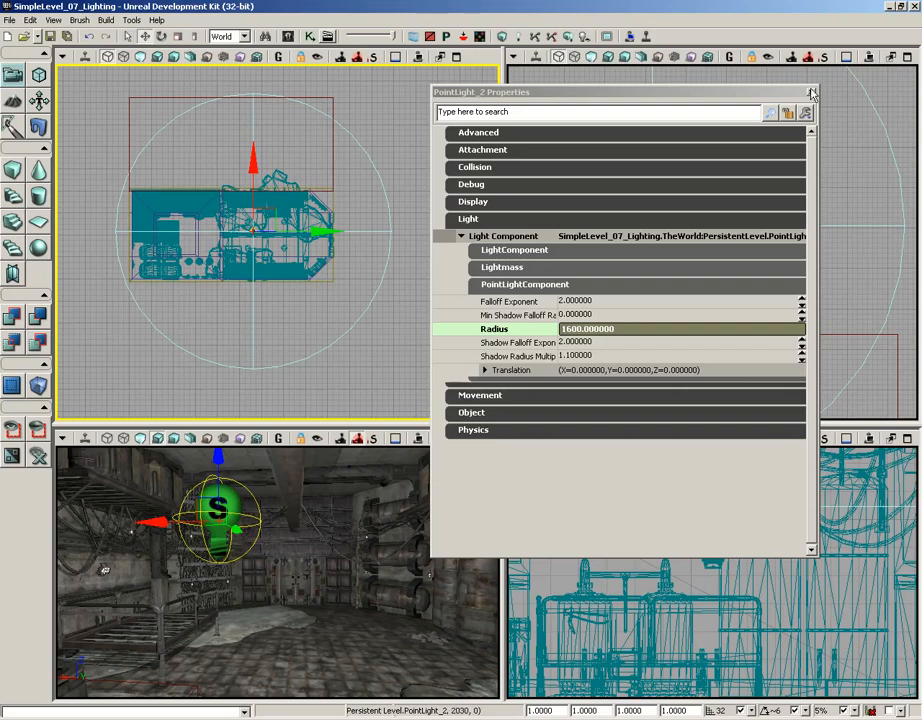
{"action": "left_click", "coordinate": [811, 93]}
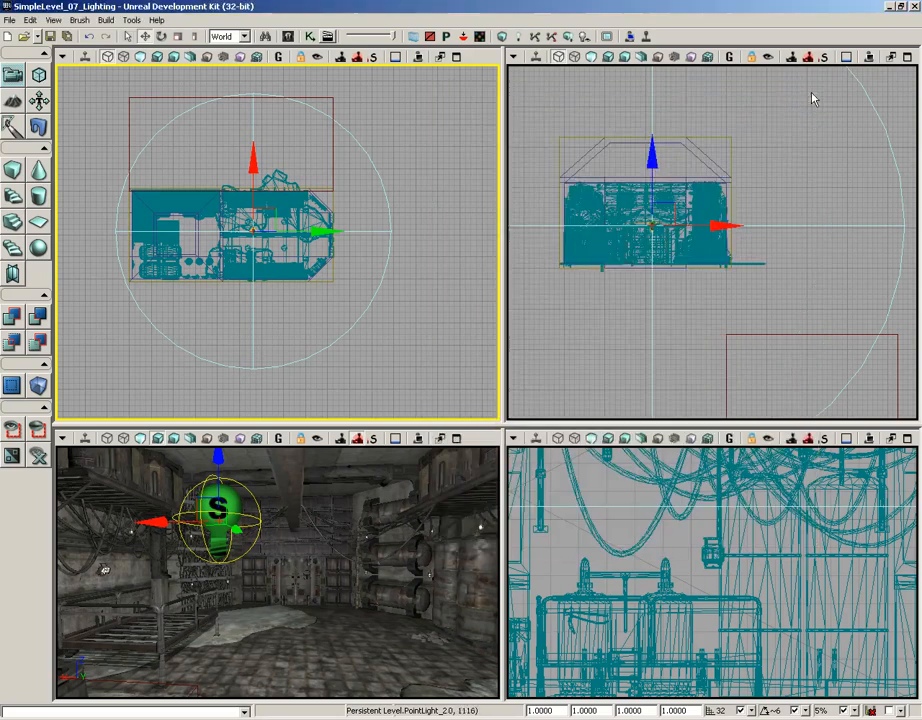
- Maximize the perspective view looking from the large room toward the smaller room's doorway and run Build All on the level
{"action": "left_click_drag", "start_coordinate": [344, 570], "coordinate": [88, 700]}
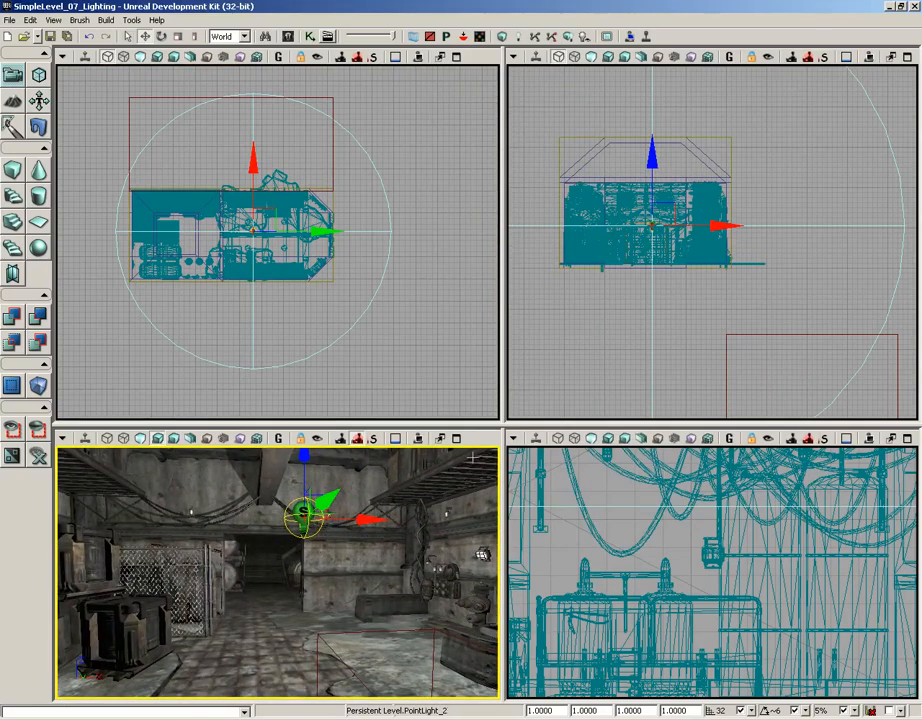
{"action": "left_click", "coordinate": [456, 437]}
{"action": "right_click_drag", "start_coordinate": [463, 432], "coordinate": [422, 420]}
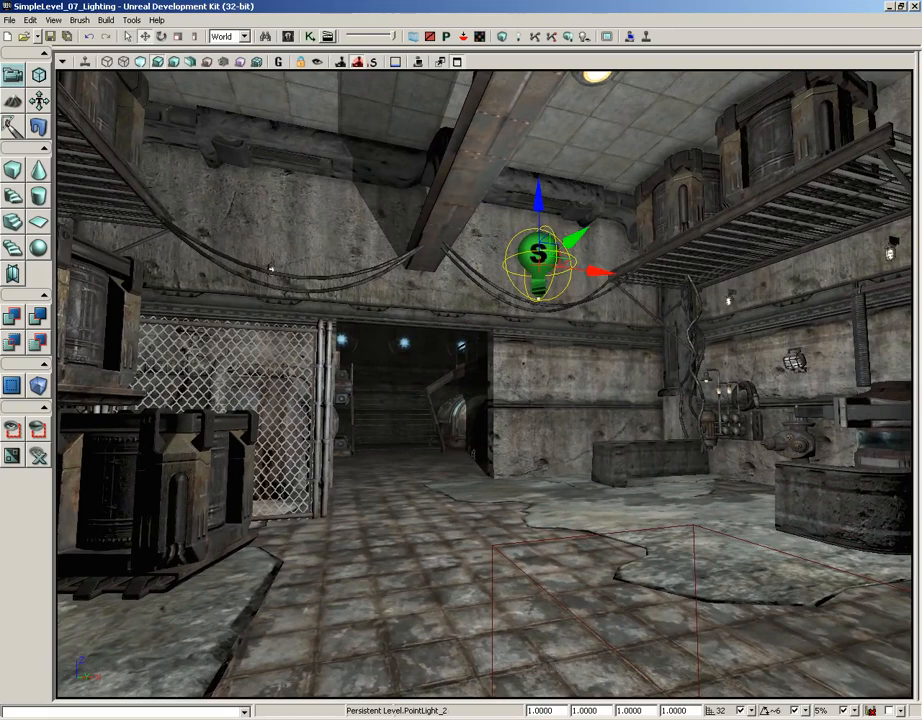
{"action": "left_click", "coordinate": [570, 37]}
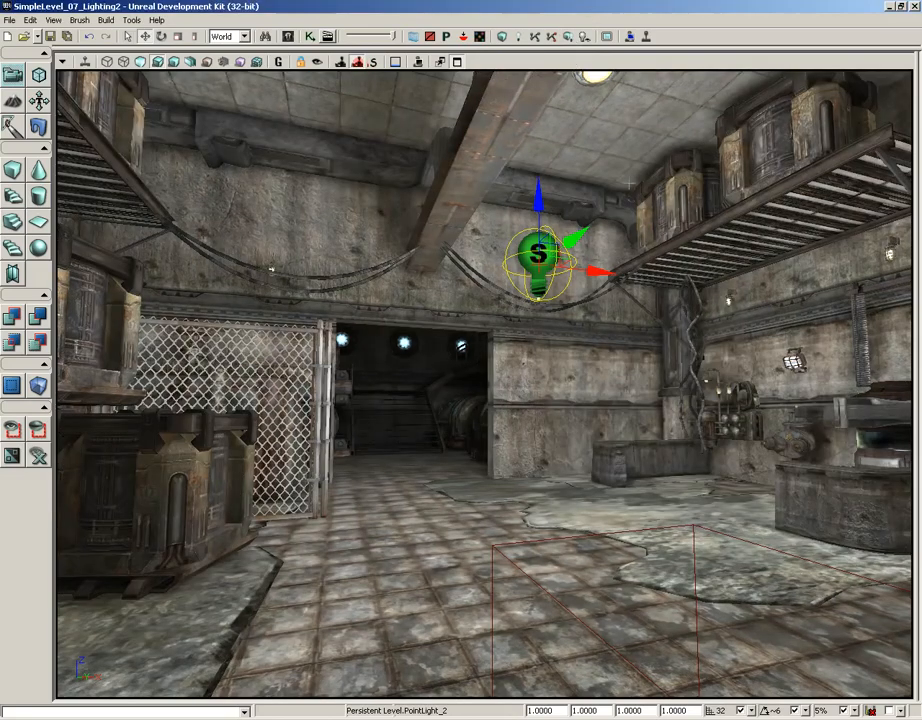
- Fly through the doorway into the smaller room and back to examine the rebuilt lighting on its walls, floor and tanks
{"action": "right_click_drag", "start_coordinate": [628, 408], "coordinate": [527, 380]}
{"action": "left_click_drag", "start_coordinate": [527, 380], "coordinate": [498, 72]}
{"action": "right_click_drag", "start_coordinate": [505, 445], "coordinate": [524, 400]}
{"action": "left_click_drag", "start_coordinate": [524, 400], "coordinate": [511, 188]}
{"action": "right_click_drag", "start_coordinate": [511, 188], "coordinate": [72, 191]}
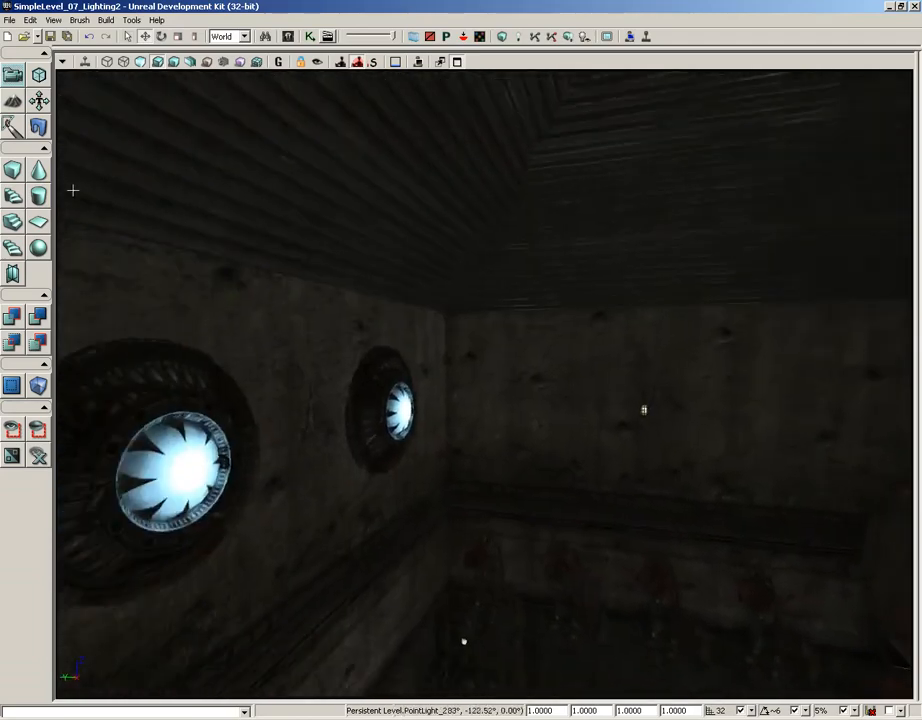
{"action": "left_click_drag", "start_coordinate": [72, 191], "coordinate": [484, 496]}
{"action": "right_click_drag", "start_coordinate": [484, 496], "coordinate": [462, 466]}
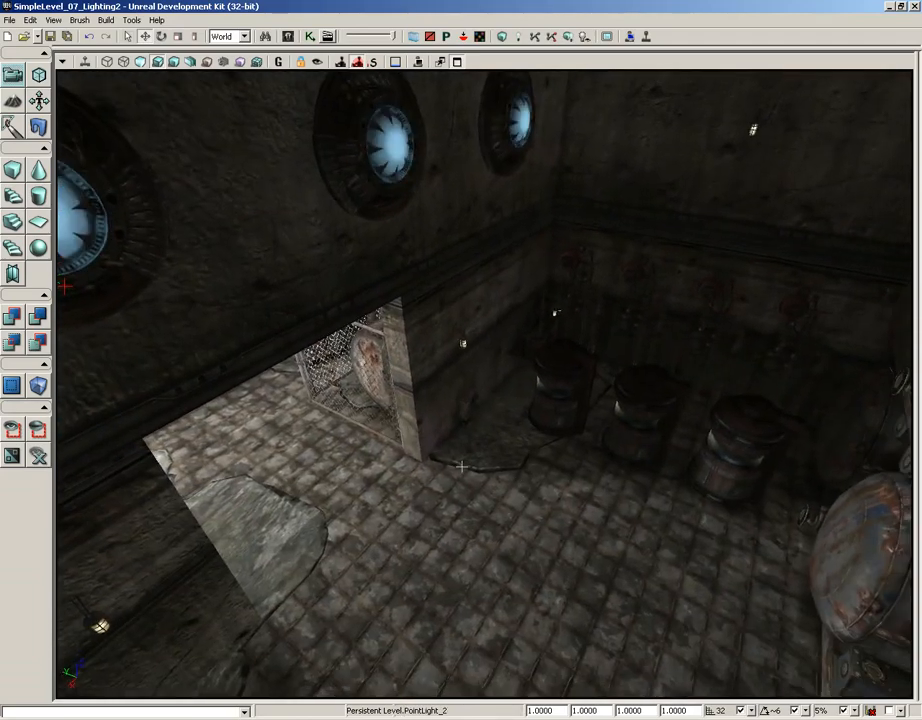
{"action": "right_click_drag", "start_coordinate": [391, 602], "coordinate": [542, 448]}
{"action": "right_click_drag", "start_coordinate": [386, 266], "coordinate": [441, 522]}
{"action": "left_click_drag", "start_coordinate": [441, 522], "coordinate": [472, 502]}
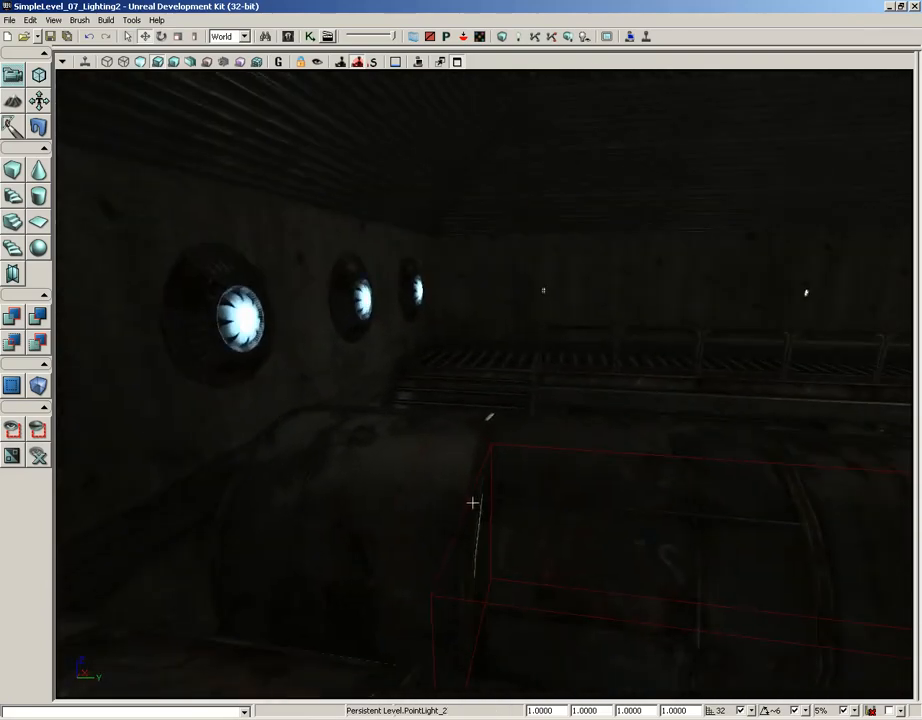
{"action": "left_click_drag", "start_coordinate": [454, 447], "coordinate": [310, 305]}
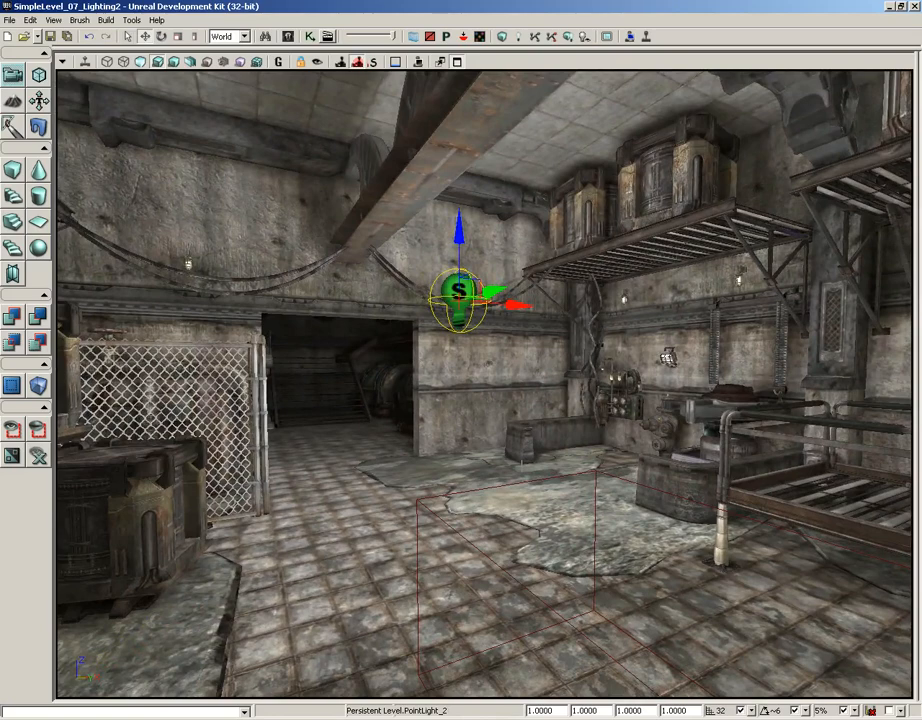